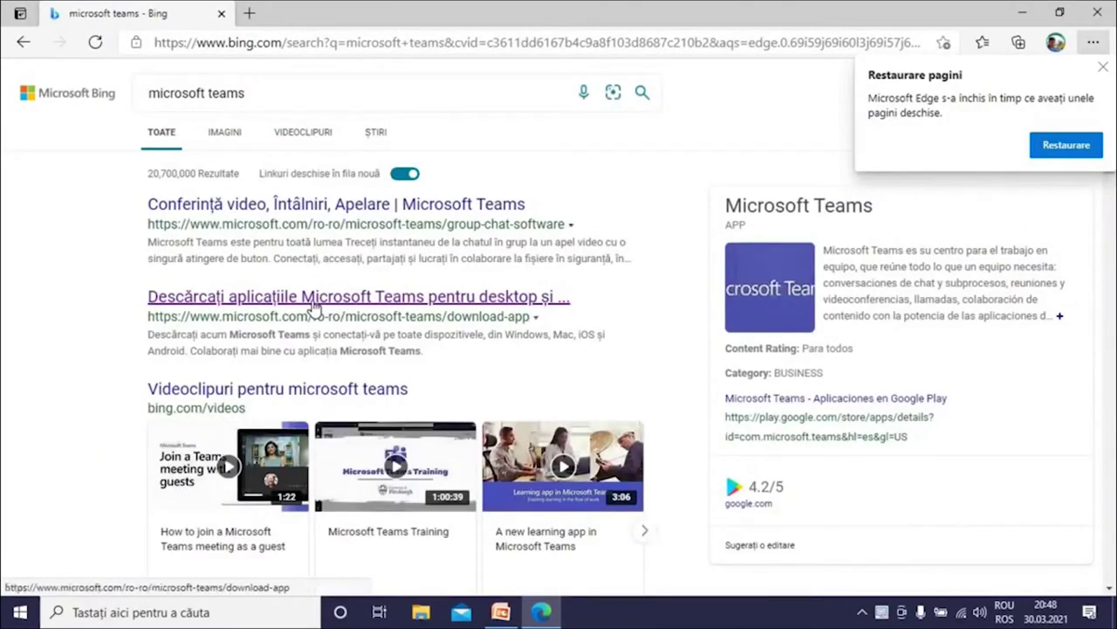
Start downloading the Teams desktop installer from the Descărcați pentru desktop section
{"action": "left_click", "coordinate": [309, 301]}
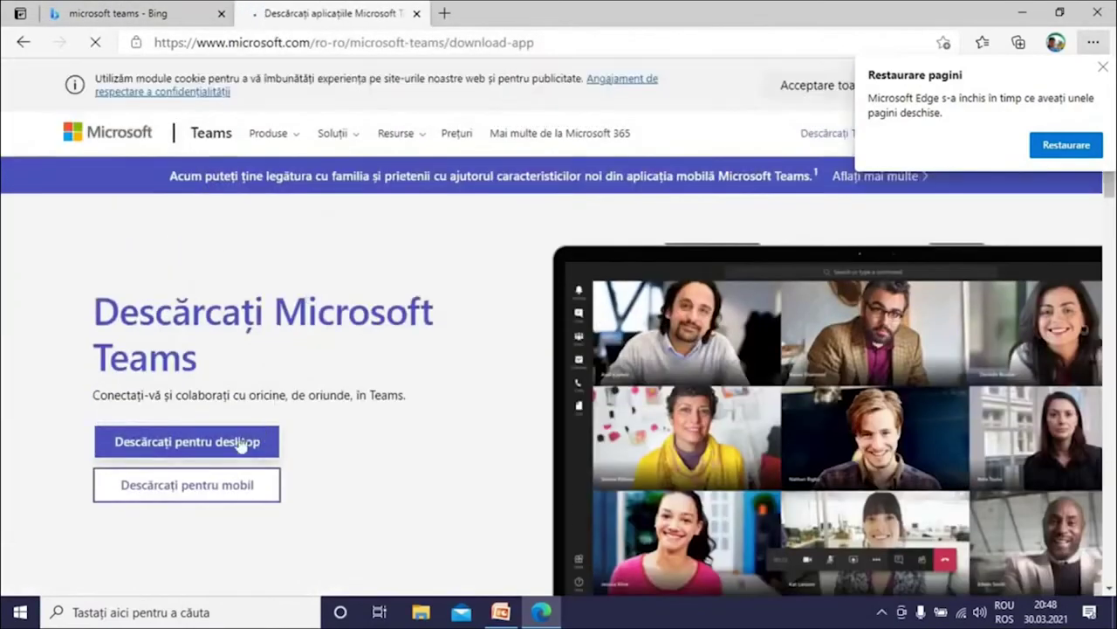
{"action": "left_click", "coordinate": [223, 446]}
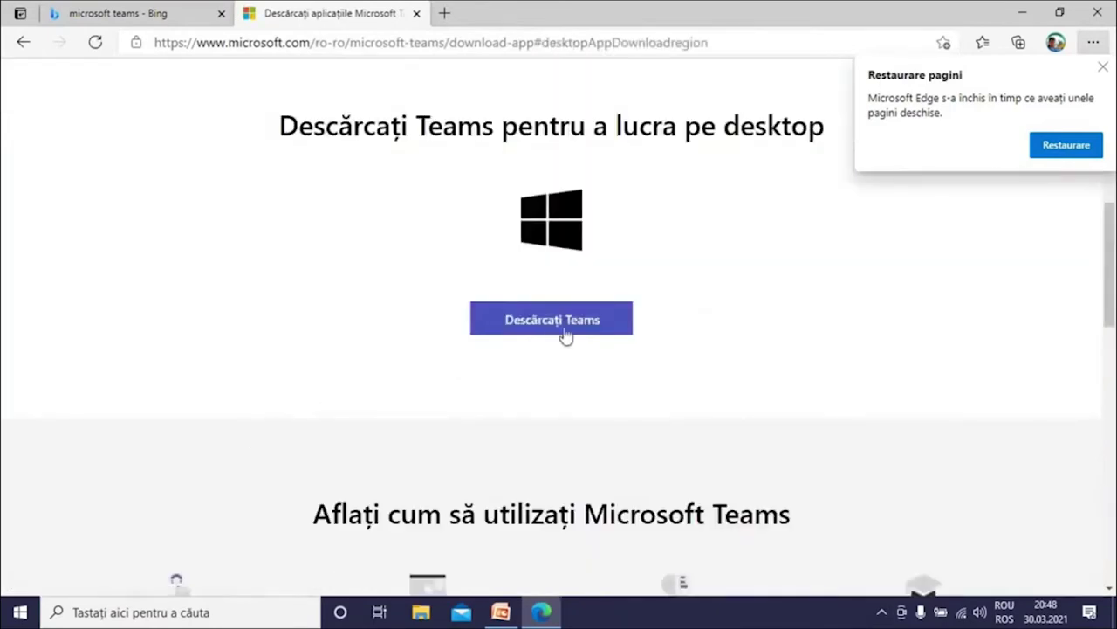
{"action": "left_click", "coordinate": [569, 324]}
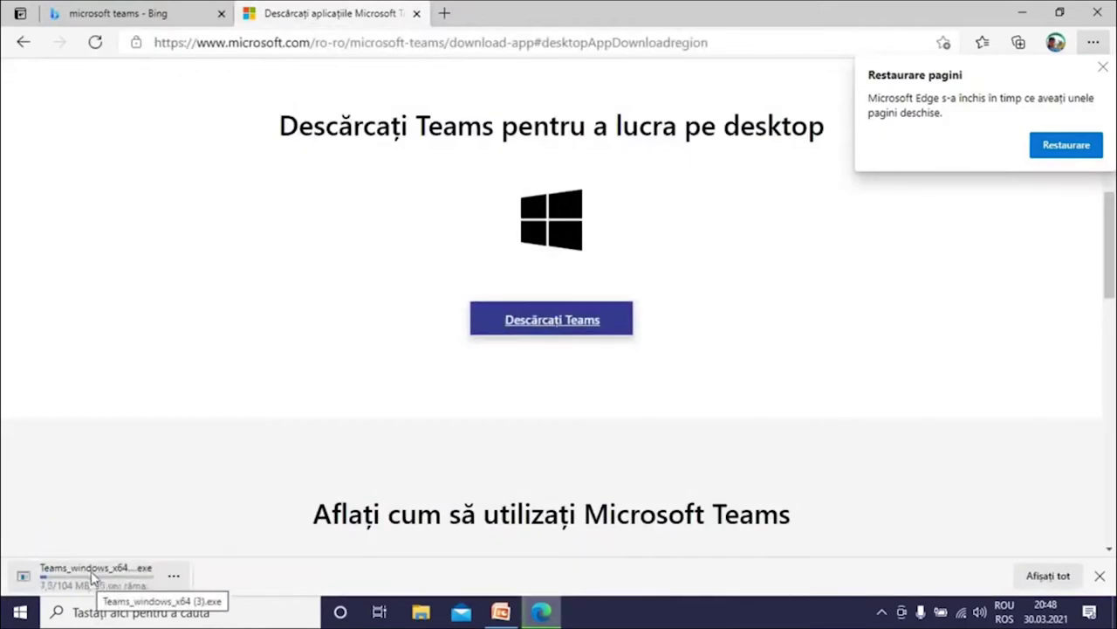
Close the download tab and Edge, confirming Închideți browserul despite the download
{"action": "left_click", "coordinate": [416, 13]}
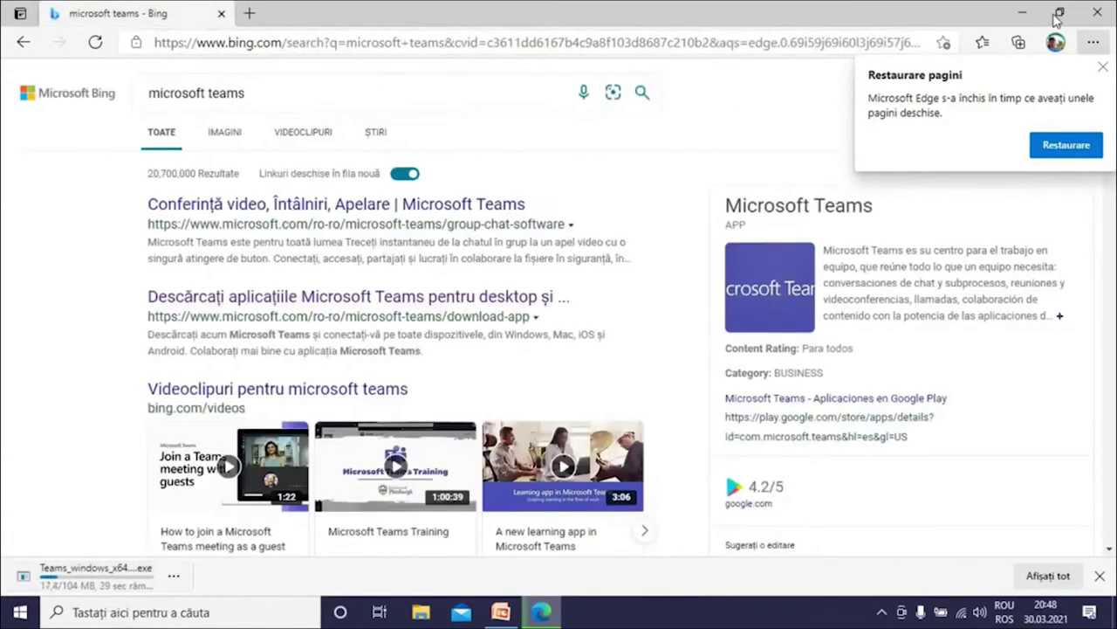
{"action": "left_click", "coordinate": [1098, 12]}
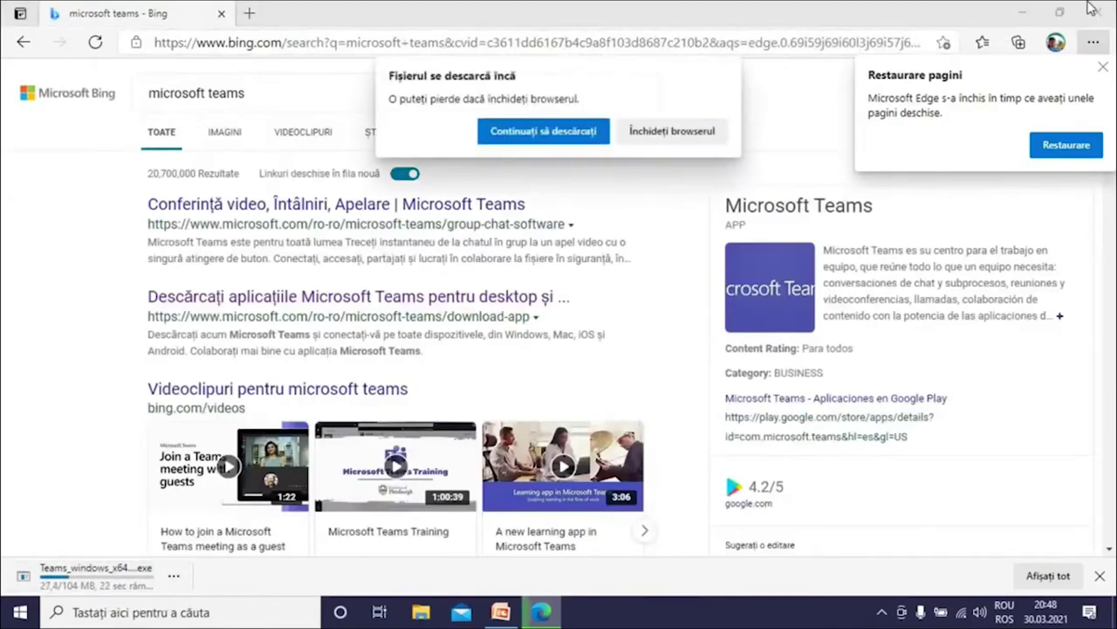
{"action": "left_click", "coordinate": [671, 134]}
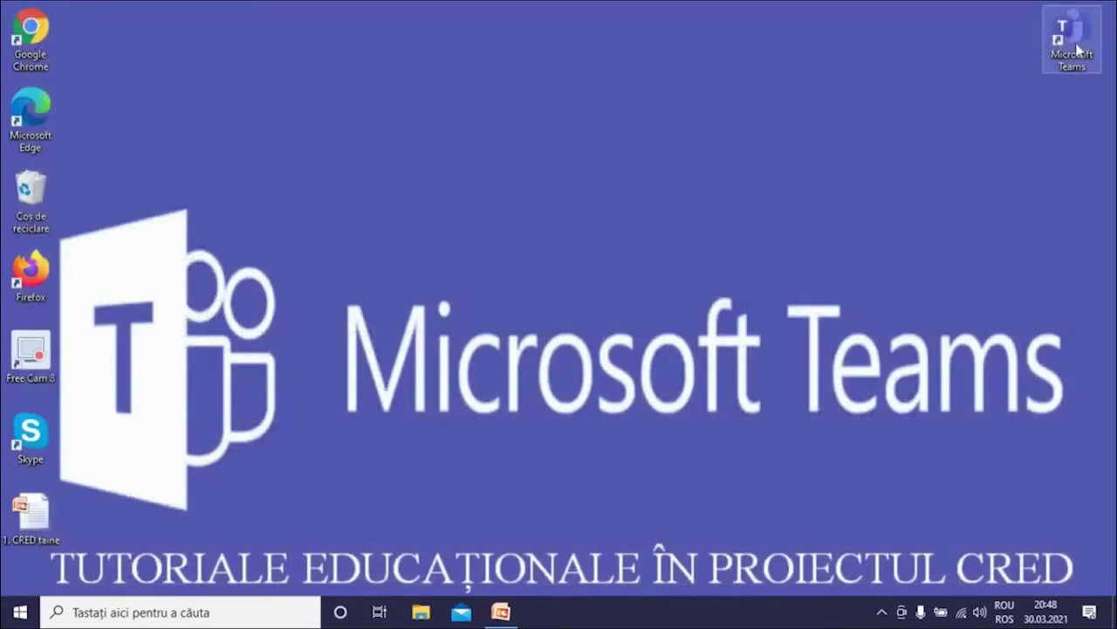
Launch Microsoft Teams from its desktop shortcut
{"action": "double_click", "coordinate": [1079, 50]}
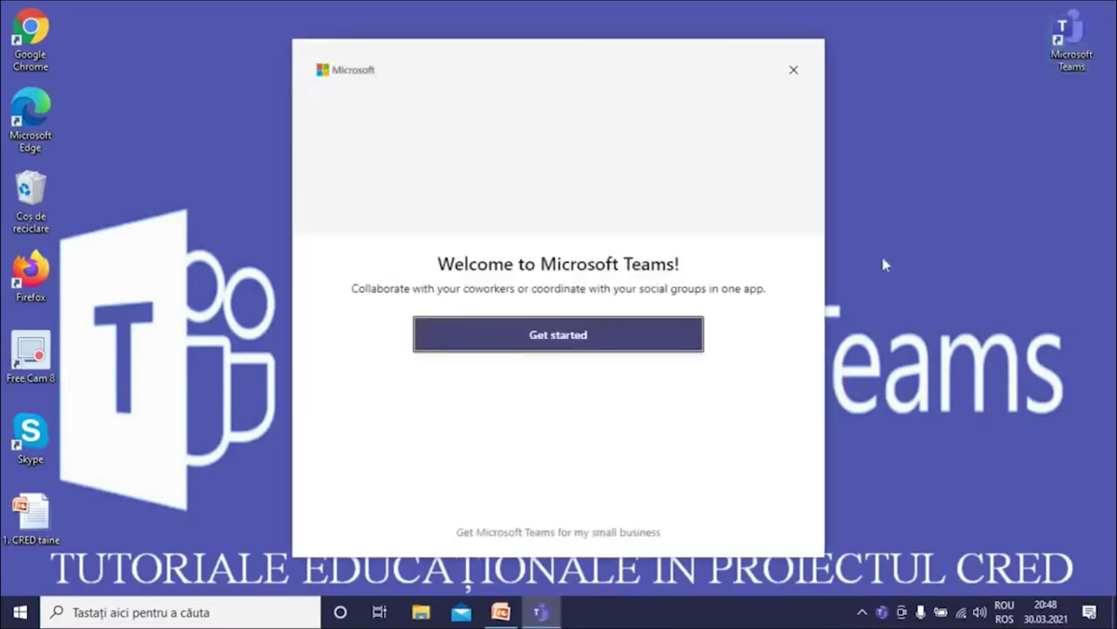
Sign in with the school account's e-mail and password, continuing at the security prompt
{"action": "left_click", "coordinate": [582, 343]}
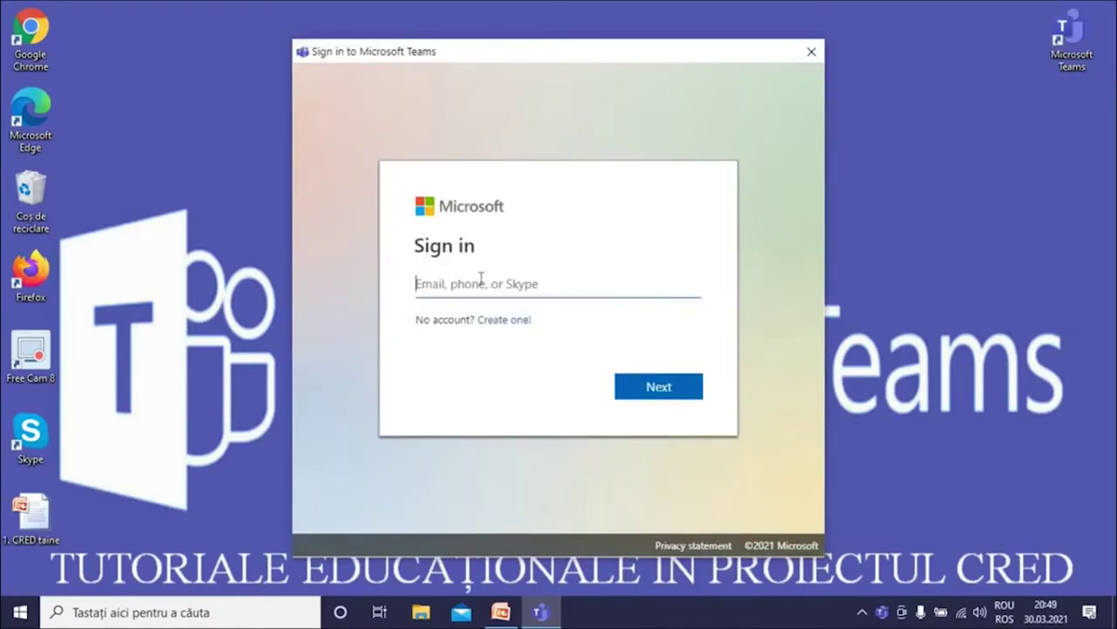
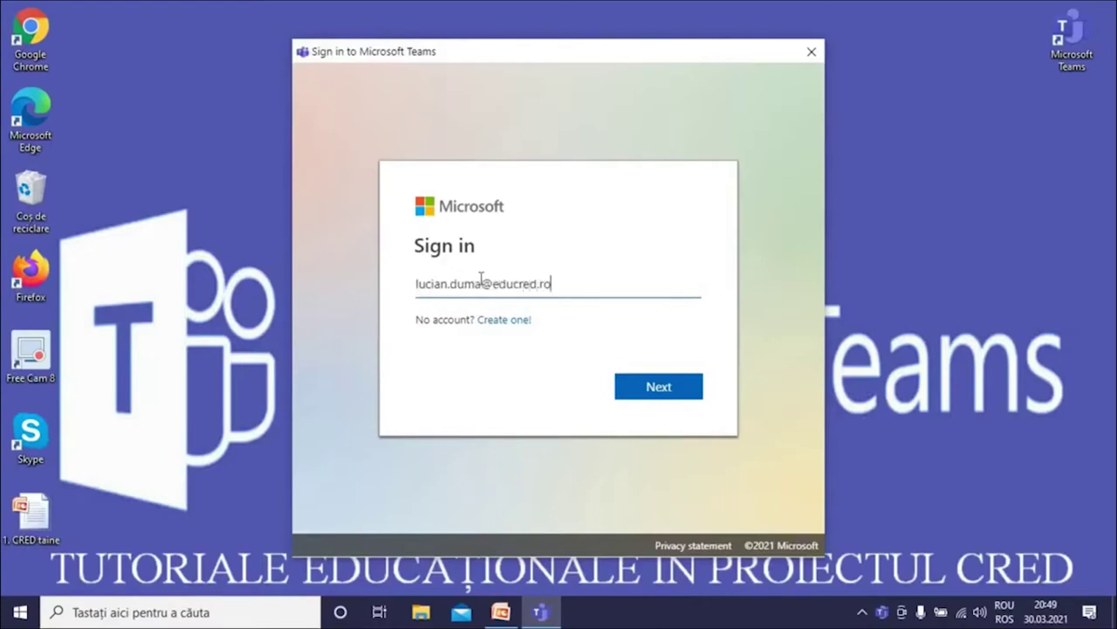
{"action": "left_click", "coordinate": [641, 387]}
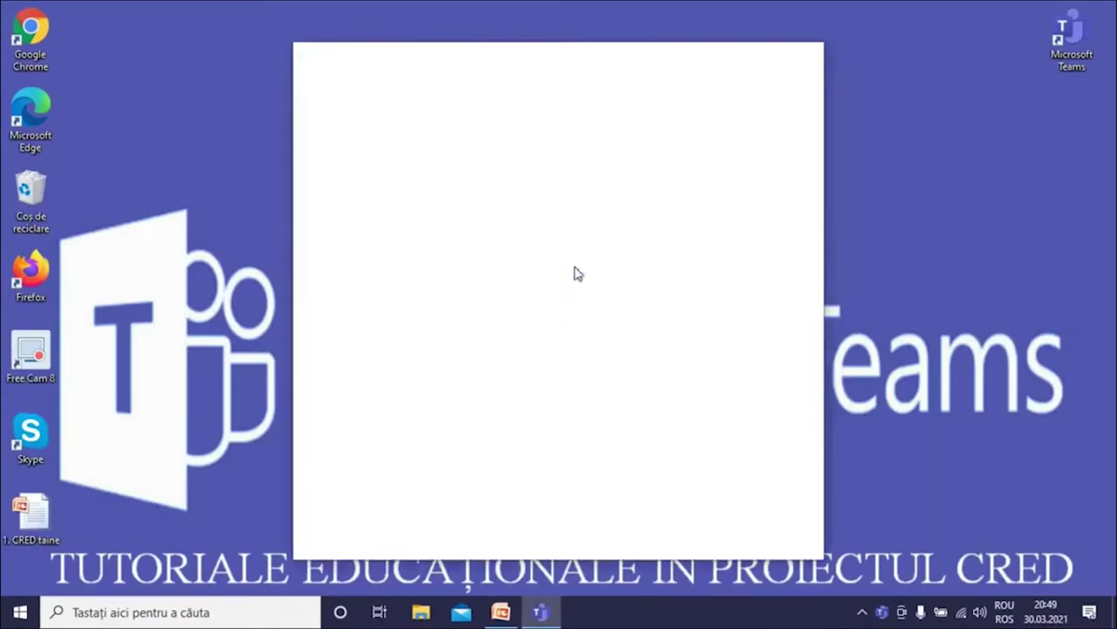
{"action": "type", "text": "•••••••"}
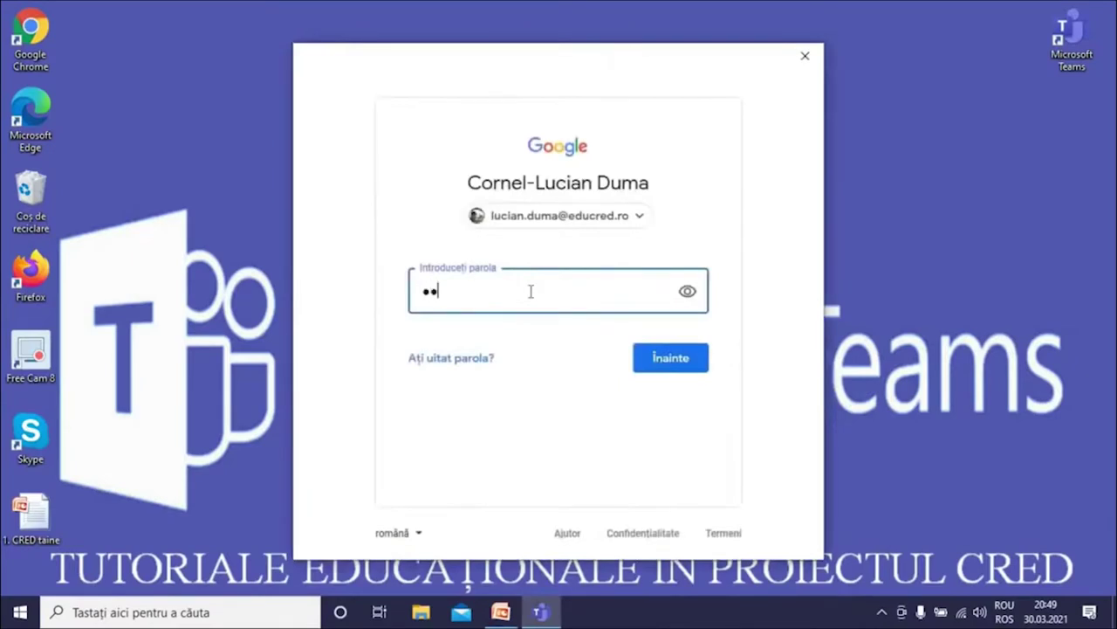
{"action": "type", "text": "•"}
{"action": "left_click", "coordinate": [662, 348]}
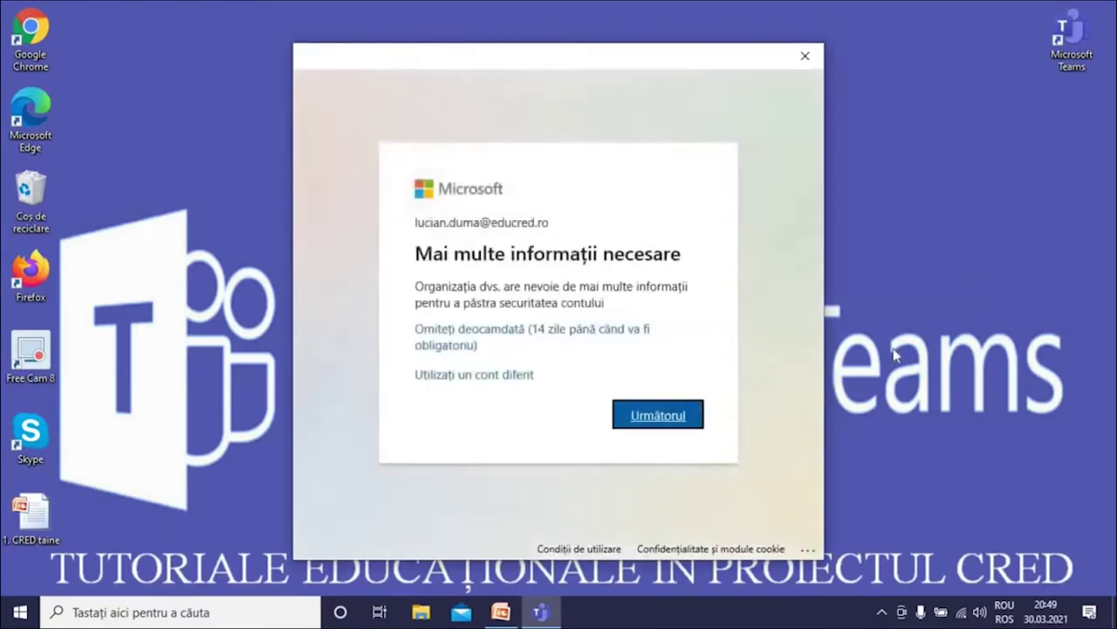
{"action": "left_click", "coordinate": [656, 411]}
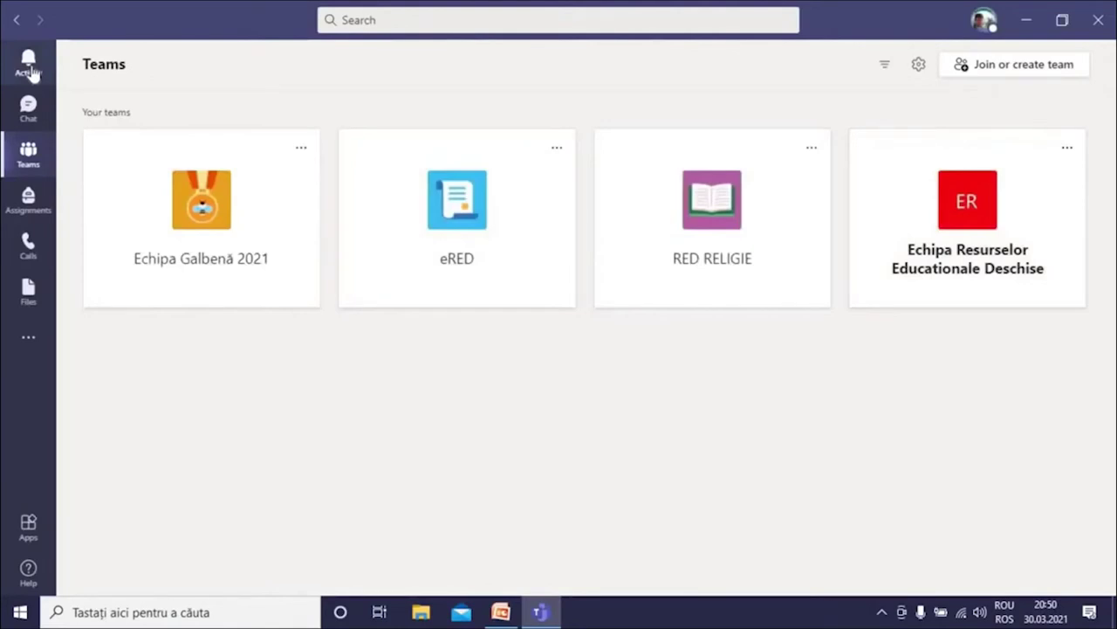
Visit Activity, Chat, Teams and Assignments, ending on the empty Calls speed dial page
{"action": "left_click", "coordinate": [29, 63]}
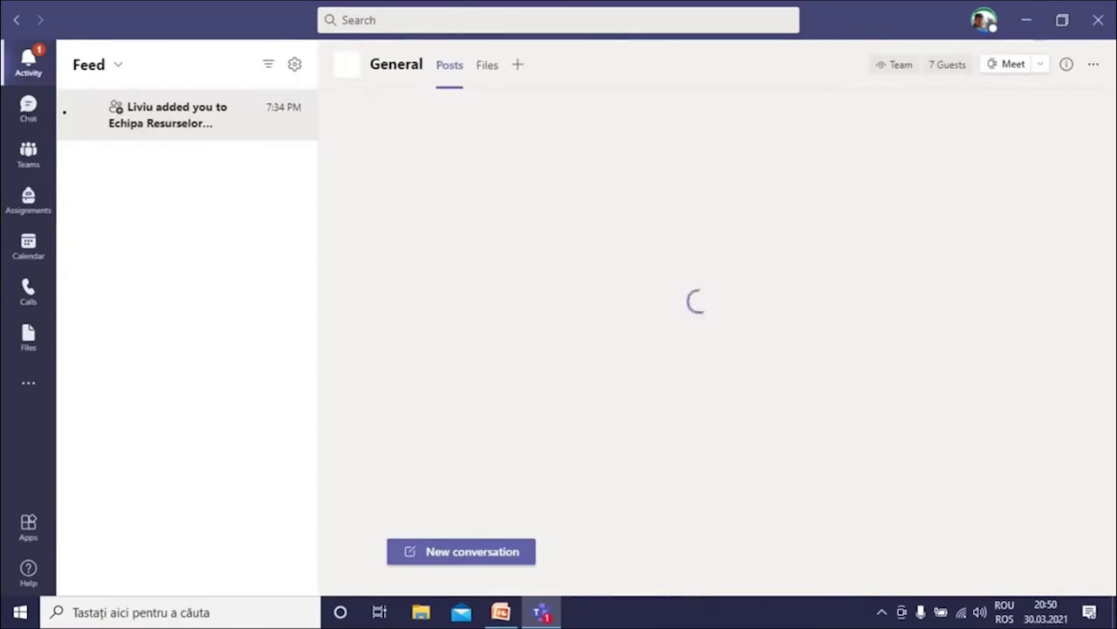
{"action": "left_click", "coordinate": [28, 110]}
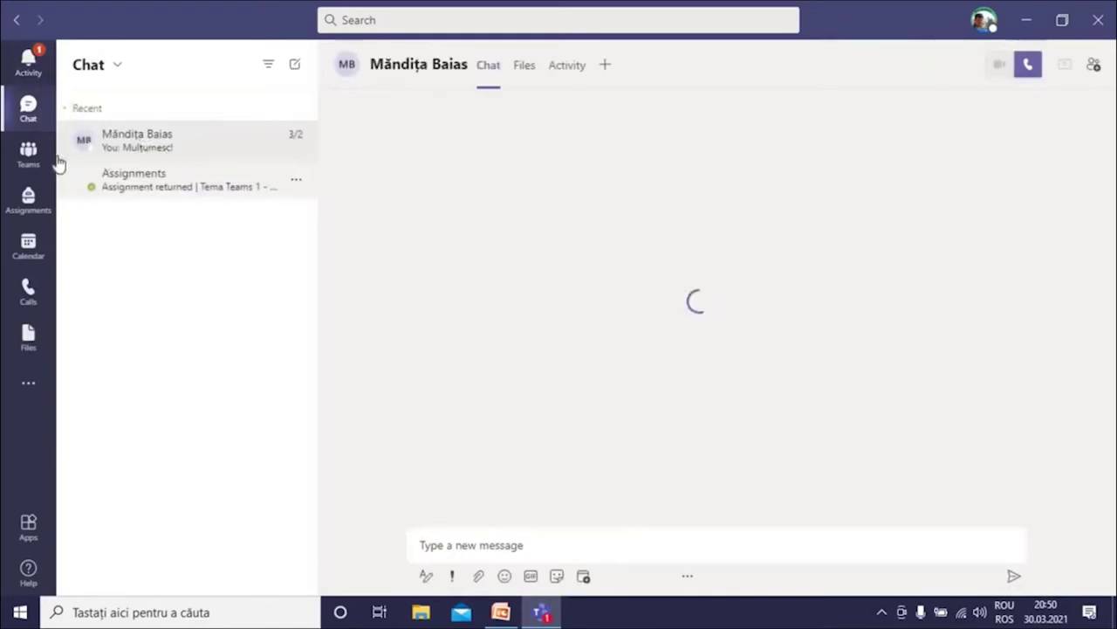
{"action": "left_click", "coordinate": [29, 155]}
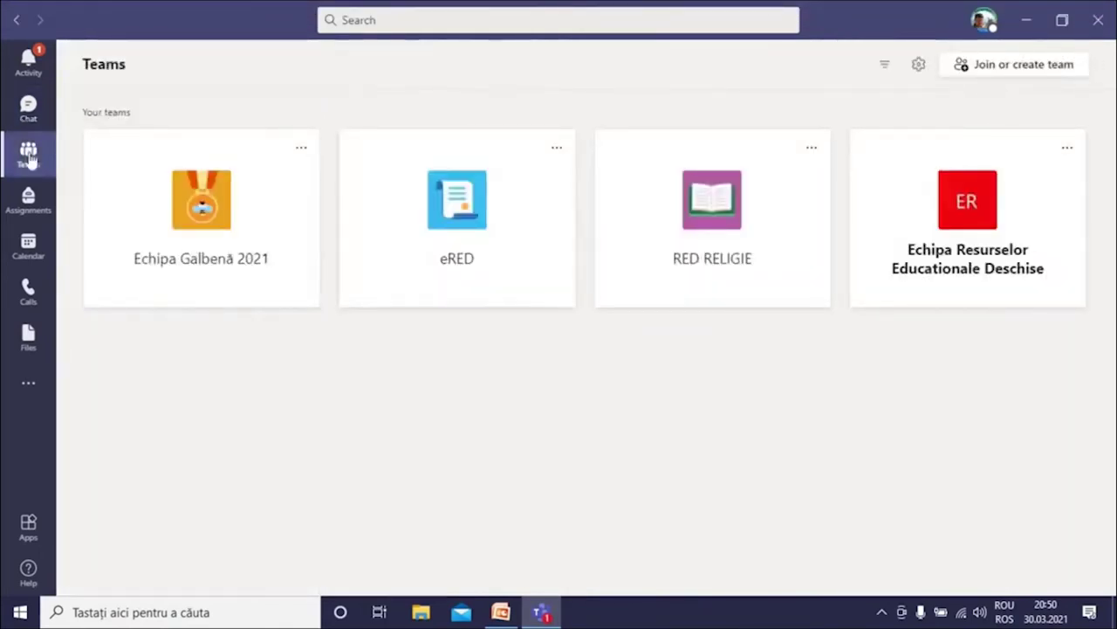
{"action": "left_click", "coordinate": [28, 199]}
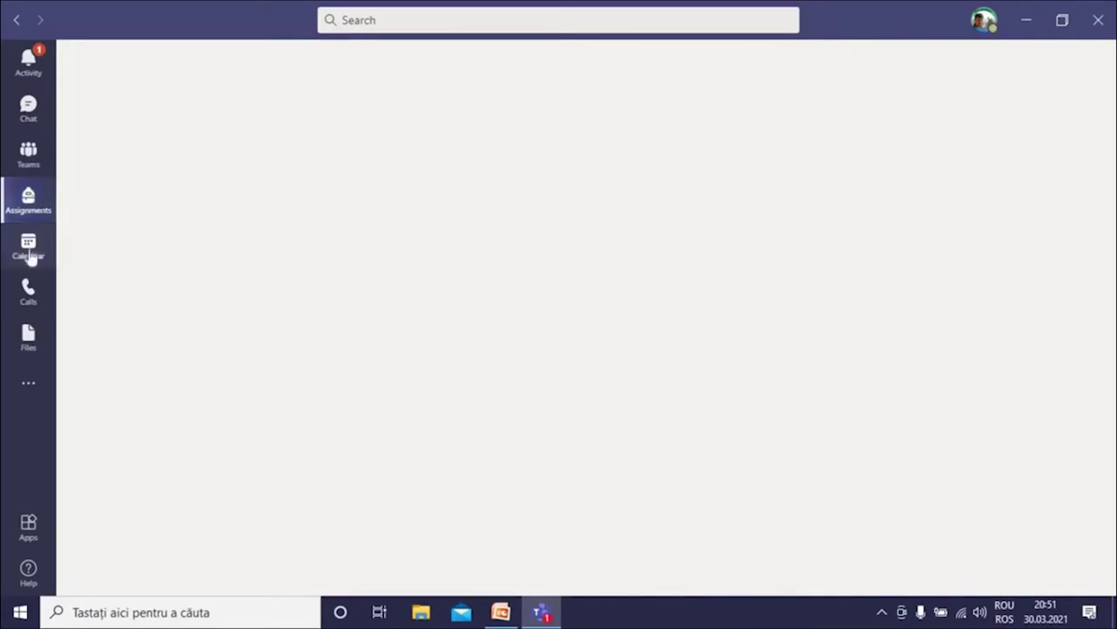
{"action": "left_click", "coordinate": [29, 292]}
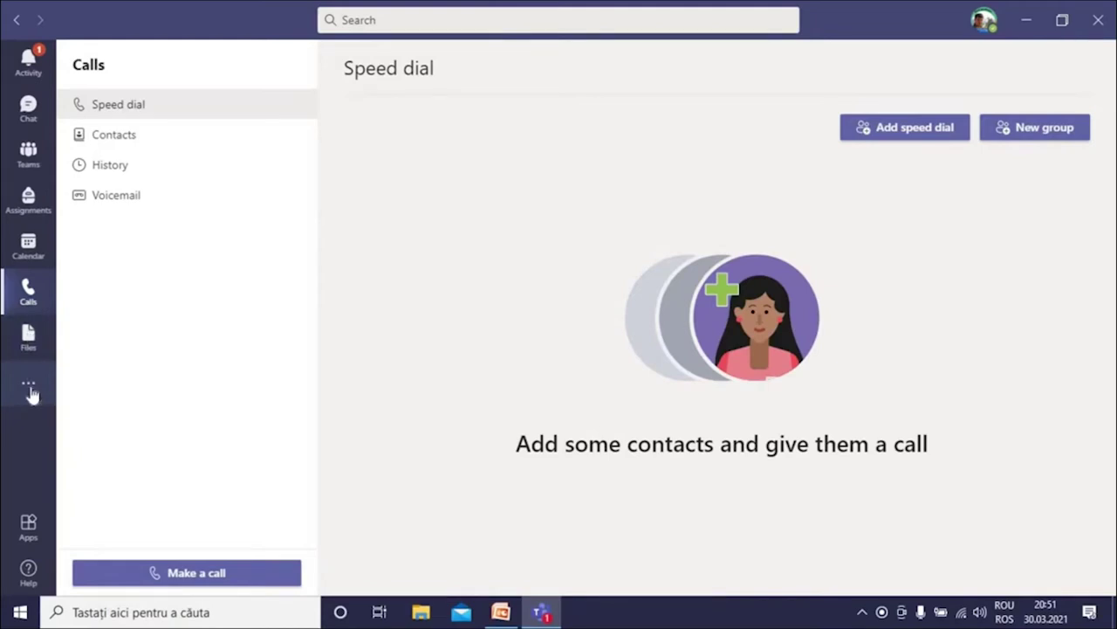
Browse the Find an app flyout of additional apps, then close it
{"action": "left_click", "coordinate": [29, 386]}
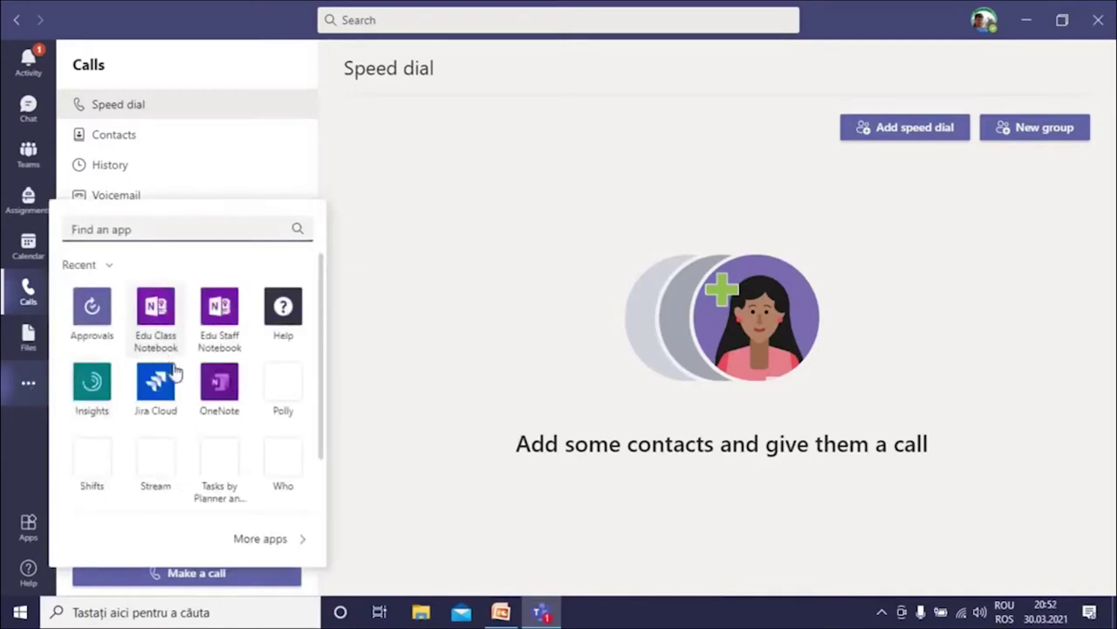
{"action": "scroll", "coordinate": [266, 428], "scroll_direction": "down", "scroll_amount": 1}
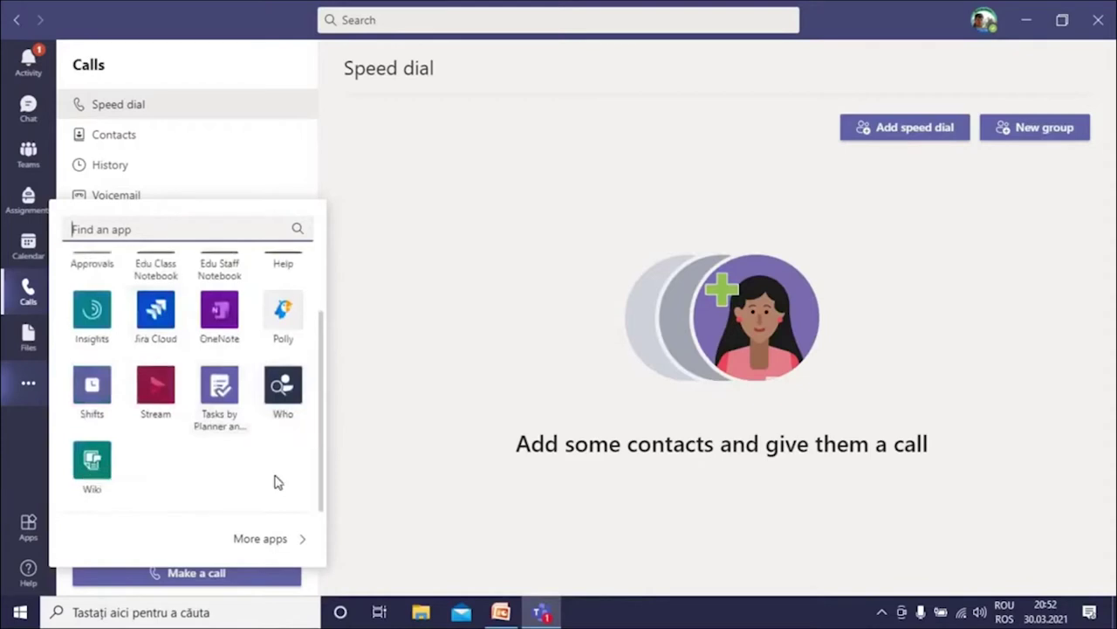
{"action": "scroll", "coordinate": [275, 480], "scroll_direction": "up", "scroll_amount": 1}
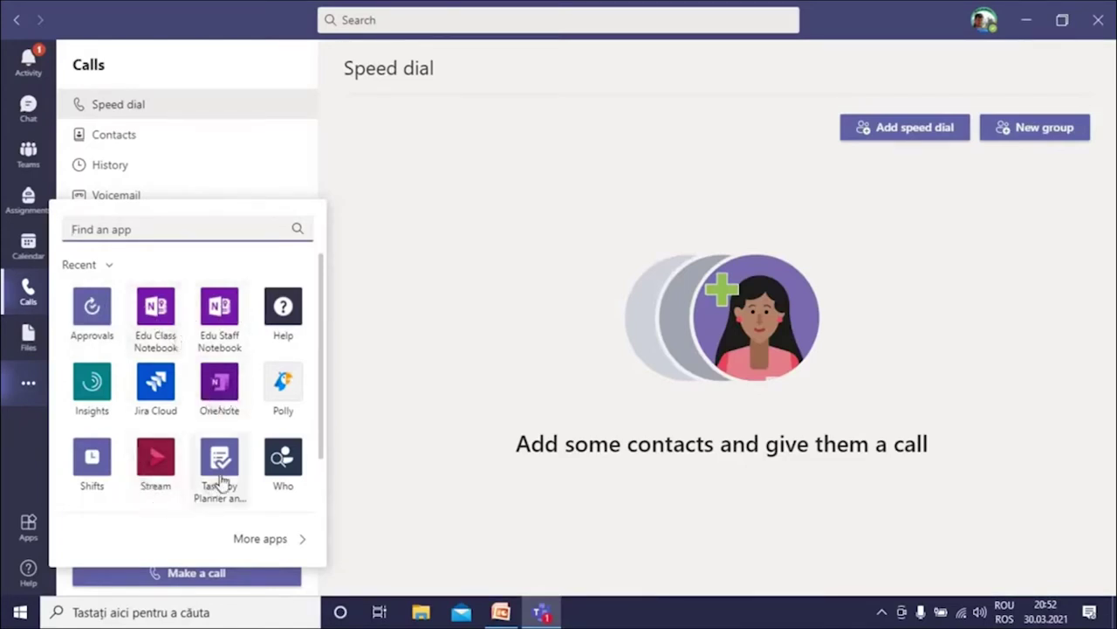
{"action": "scroll", "coordinate": [270, 474], "scroll_direction": "down", "scroll_amount": 1}
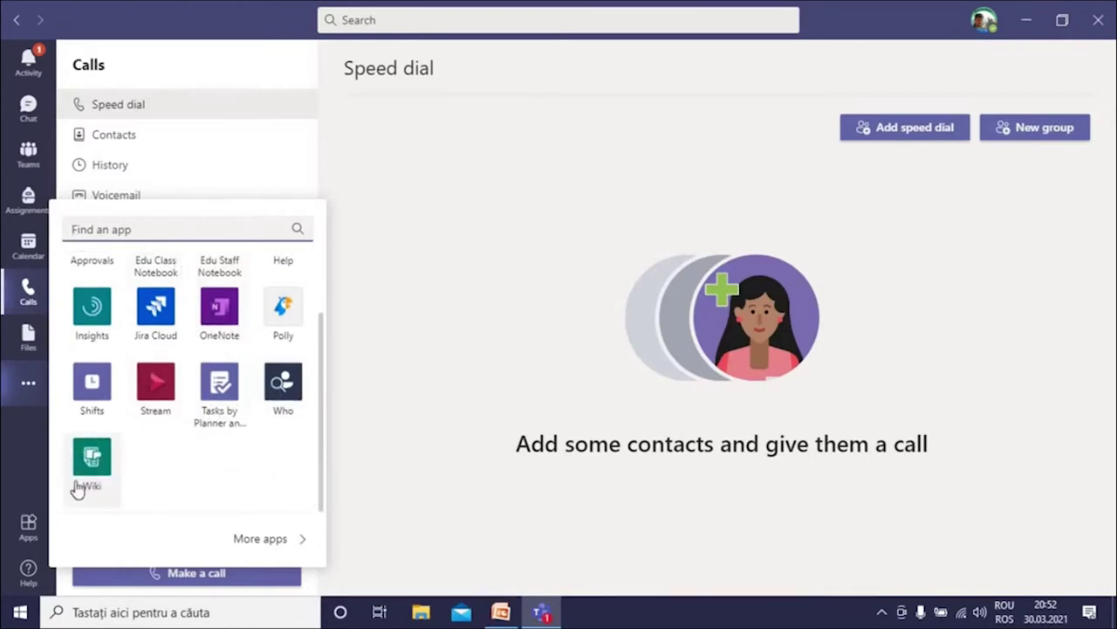
{"action": "left_click", "coordinate": [22, 446]}
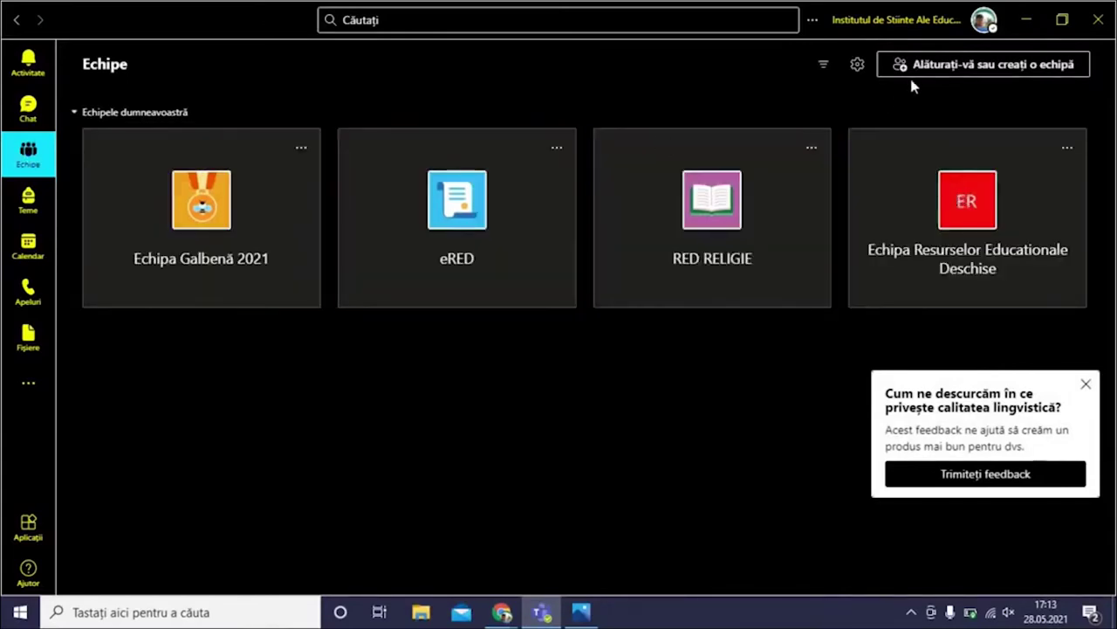
Create a Clasă-type team named 'Clasa a V-a' and continue past the details step
{"action": "left_click", "coordinate": [958, 69]}
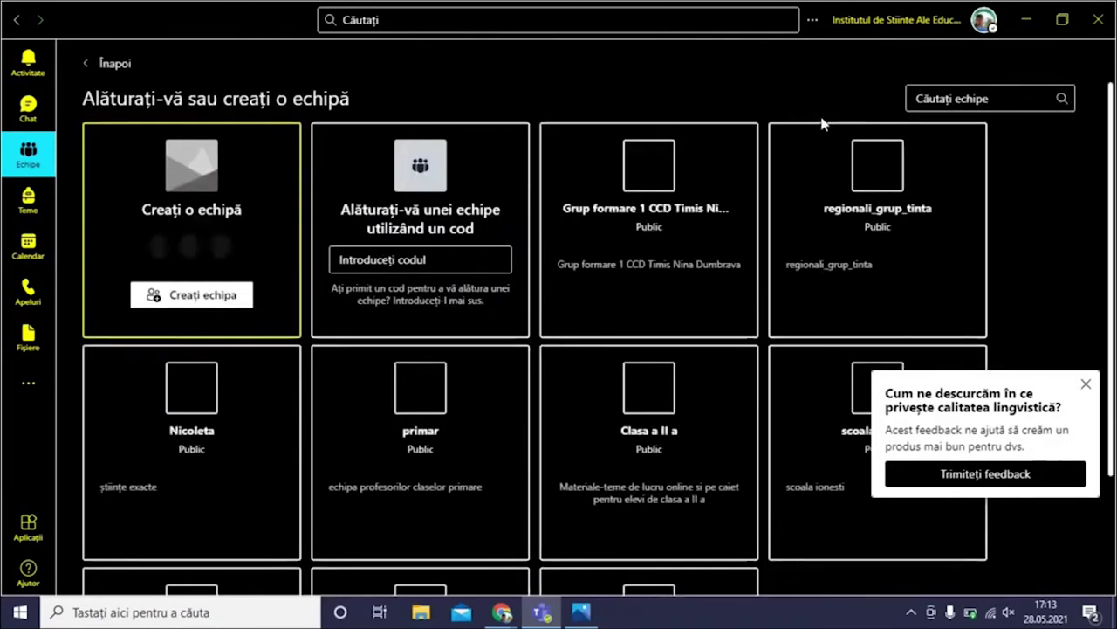
{"action": "left_click", "coordinate": [203, 296]}
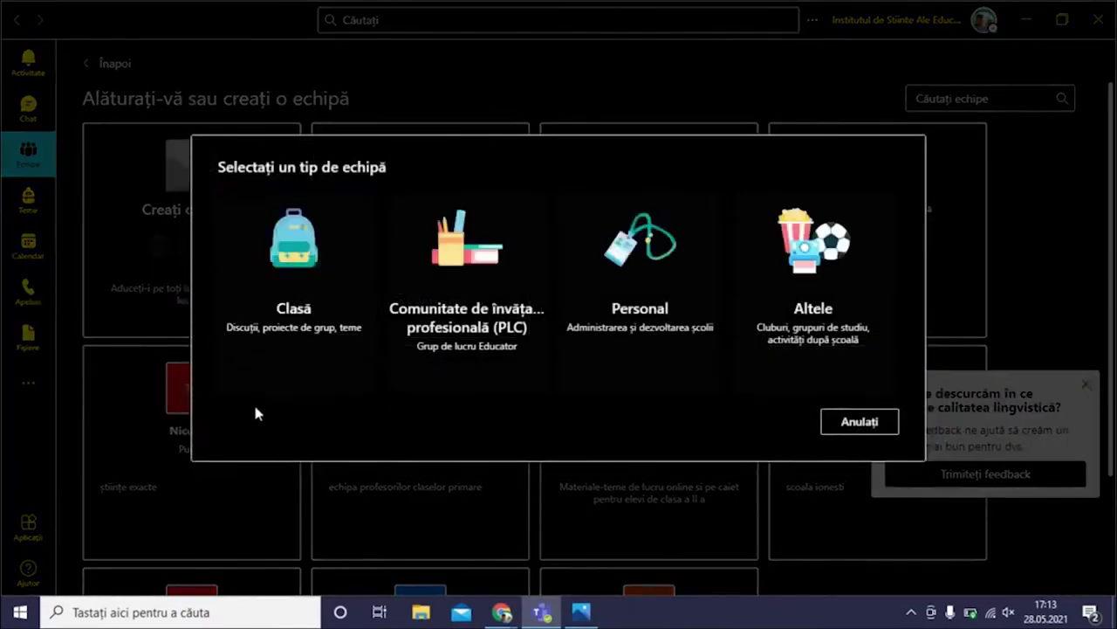
{"action": "left_click", "coordinate": [305, 244]}
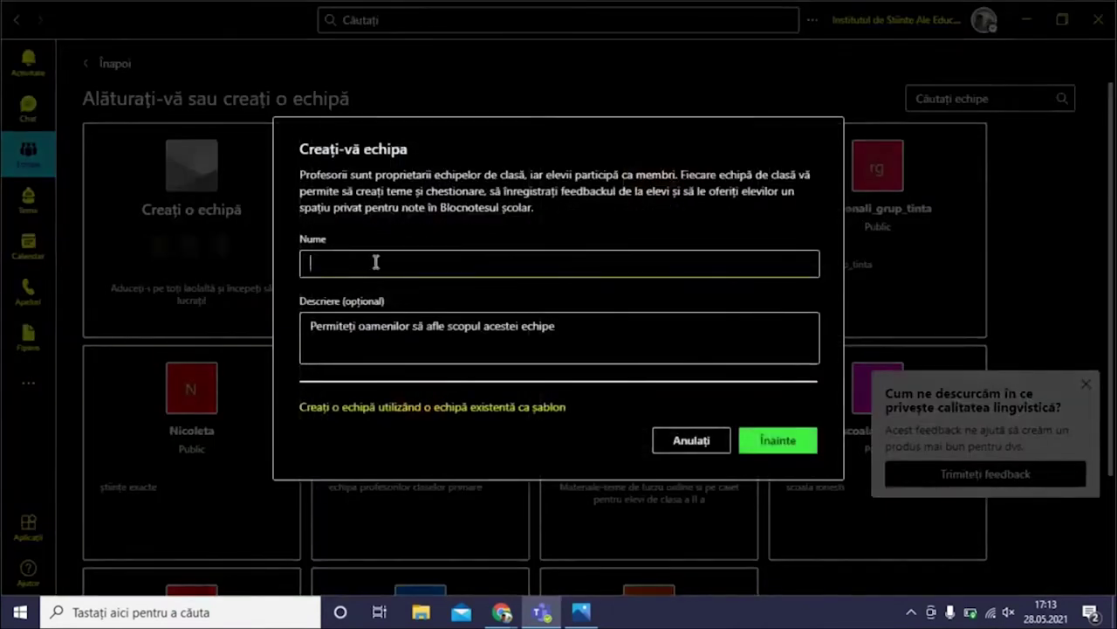
{"action": "type", "text": "Clasa a V"}
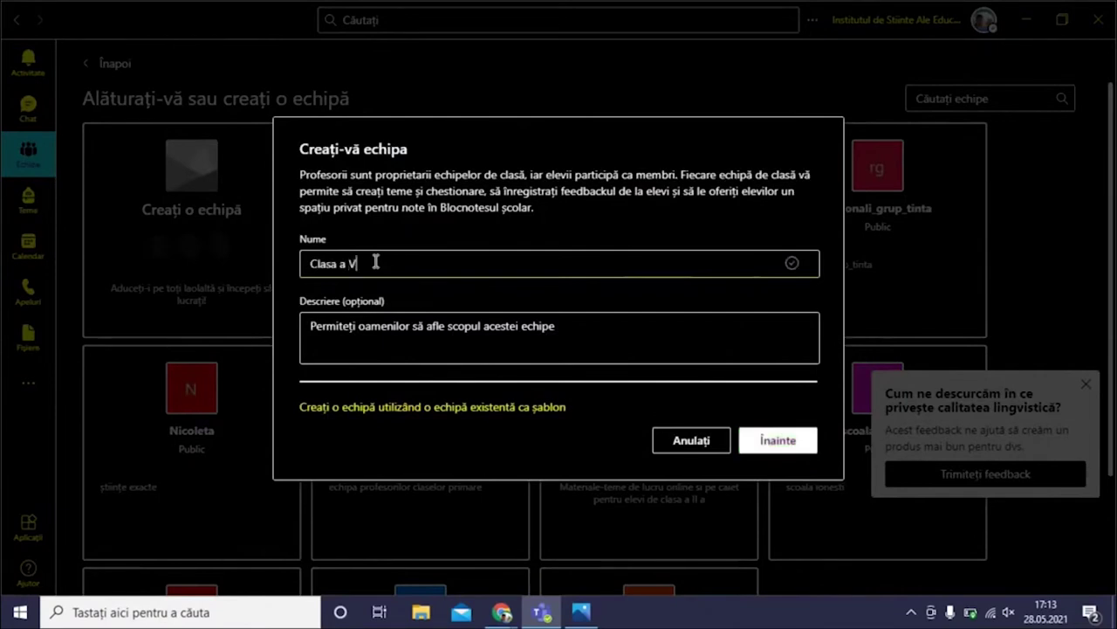
{"action": "type", "text": "-a"}
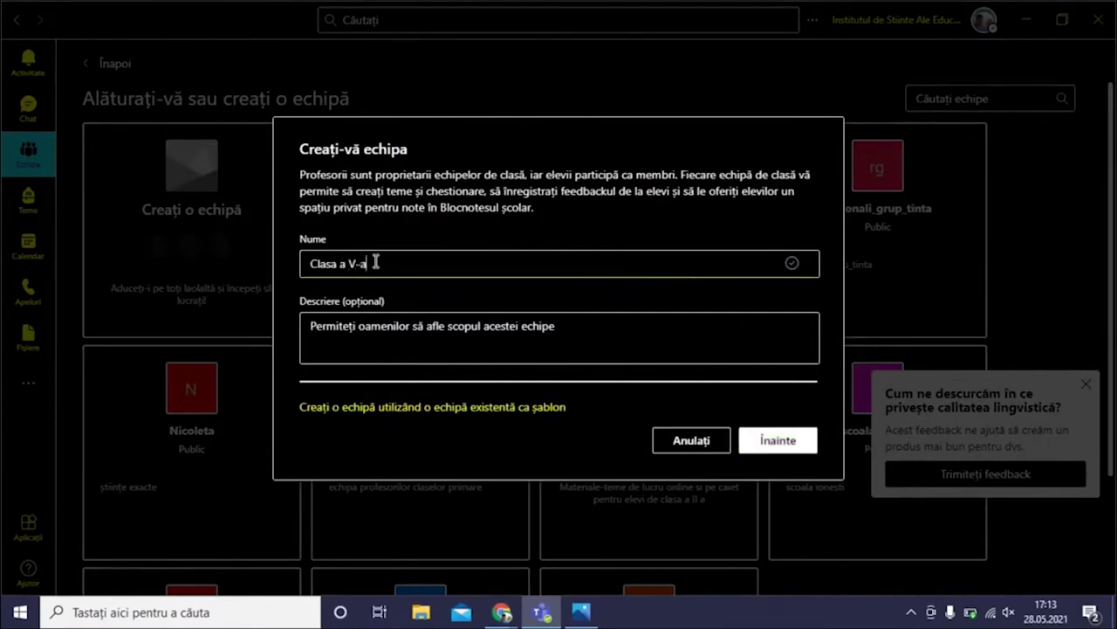
{"action": "left_click", "coordinate": [434, 316]}
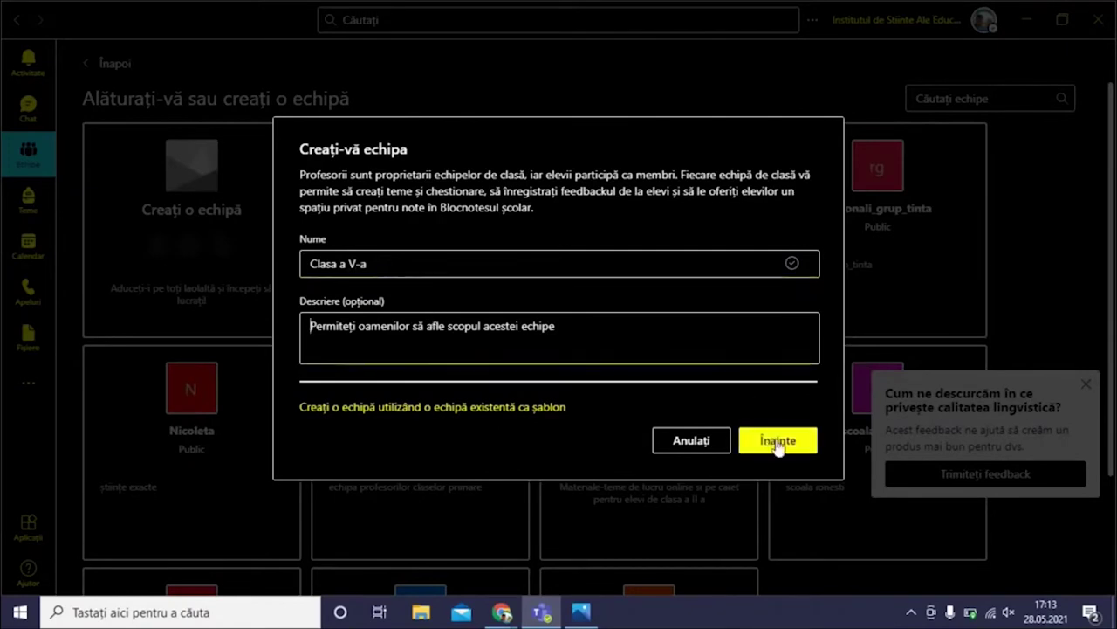
{"action": "left_click", "coordinate": [779, 441]}
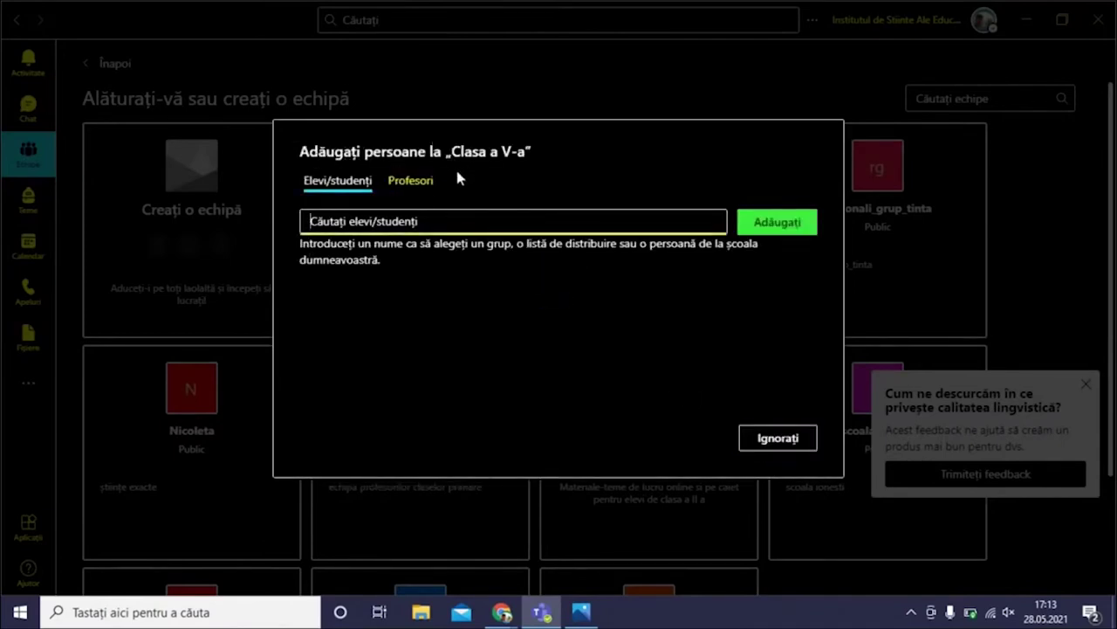
Skip adding people (Ignorați) to open the Clasa a V-a General channel
{"action": "left_click", "coordinate": [769, 445]}
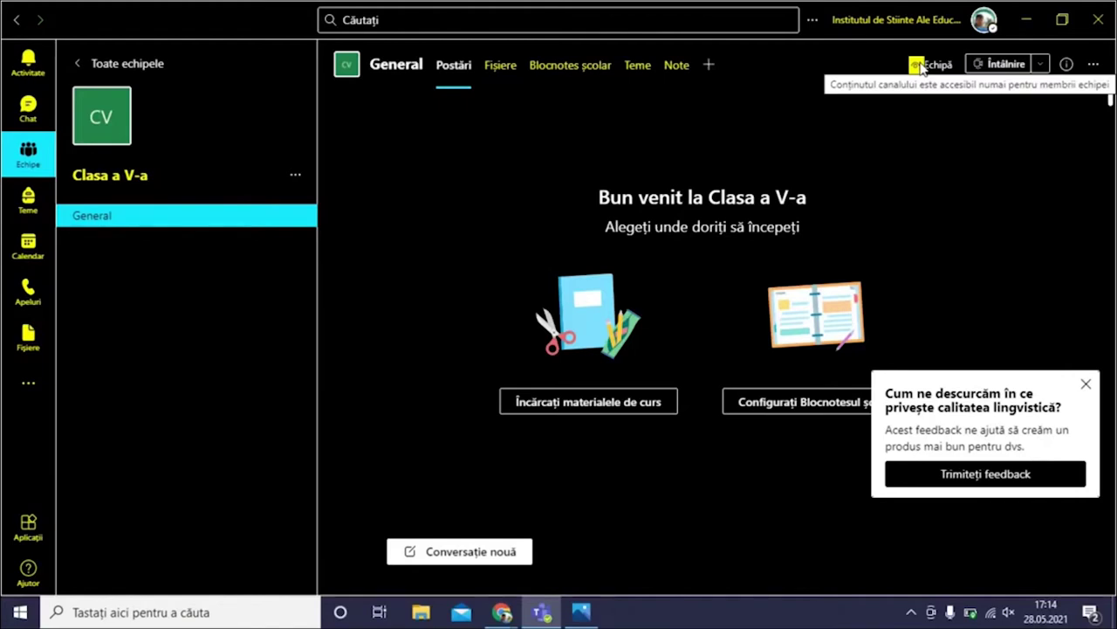
Check the Teme, Blocnotes școlar and Fișiere tabs, then back on Postări begin a new conversation
{"action": "left_click", "coordinate": [679, 73]}
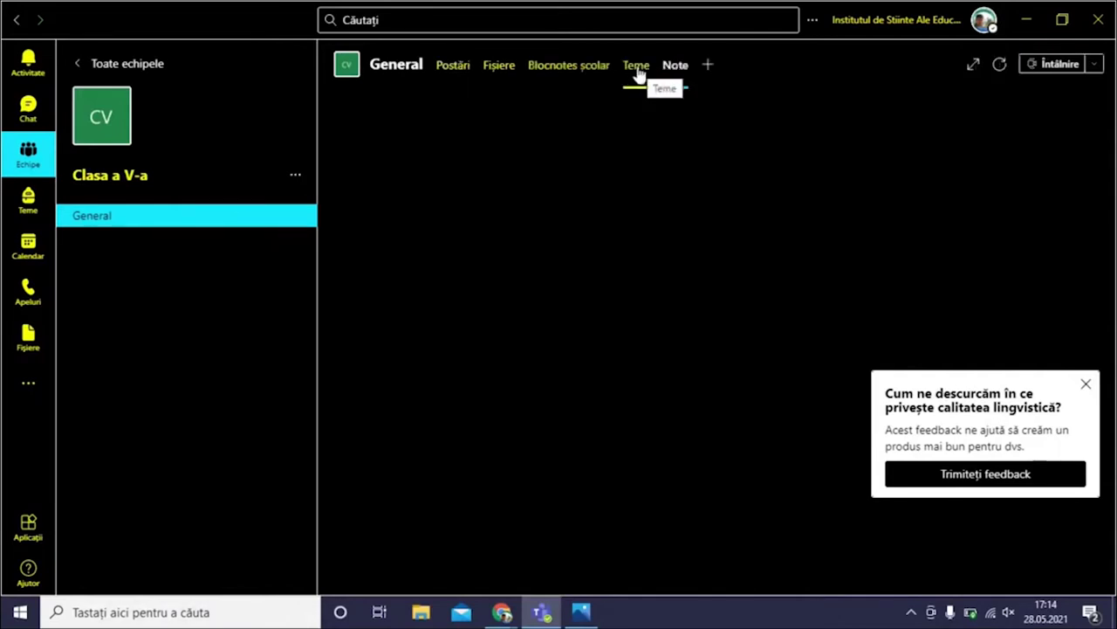
{"action": "left_click", "coordinate": [635, 73]}
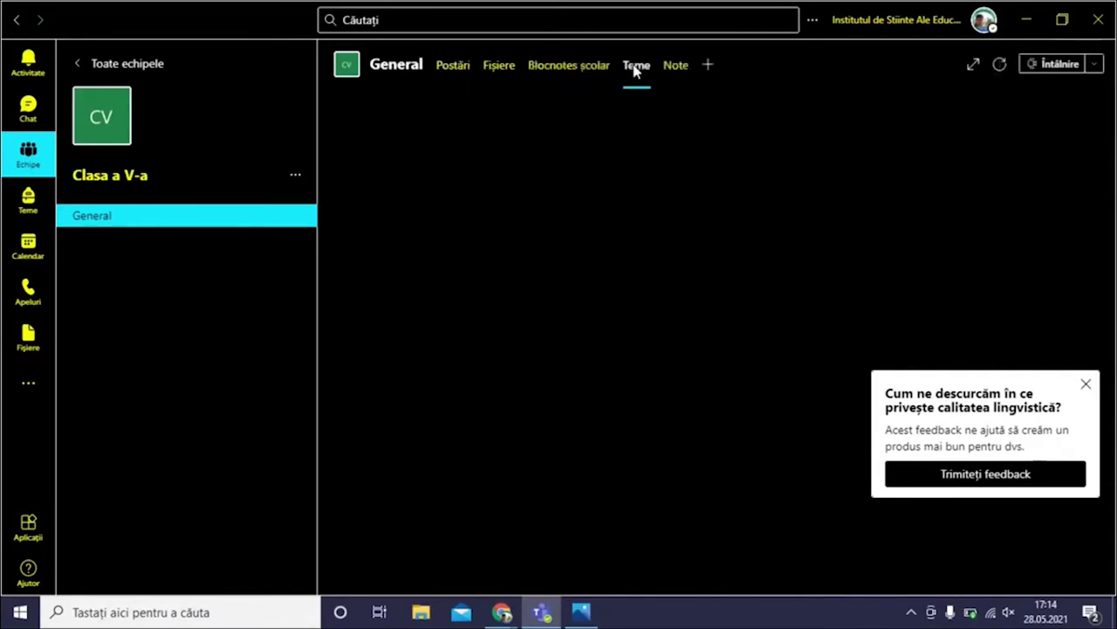
{"action": "left_click", "coordinate": [569, 74]}
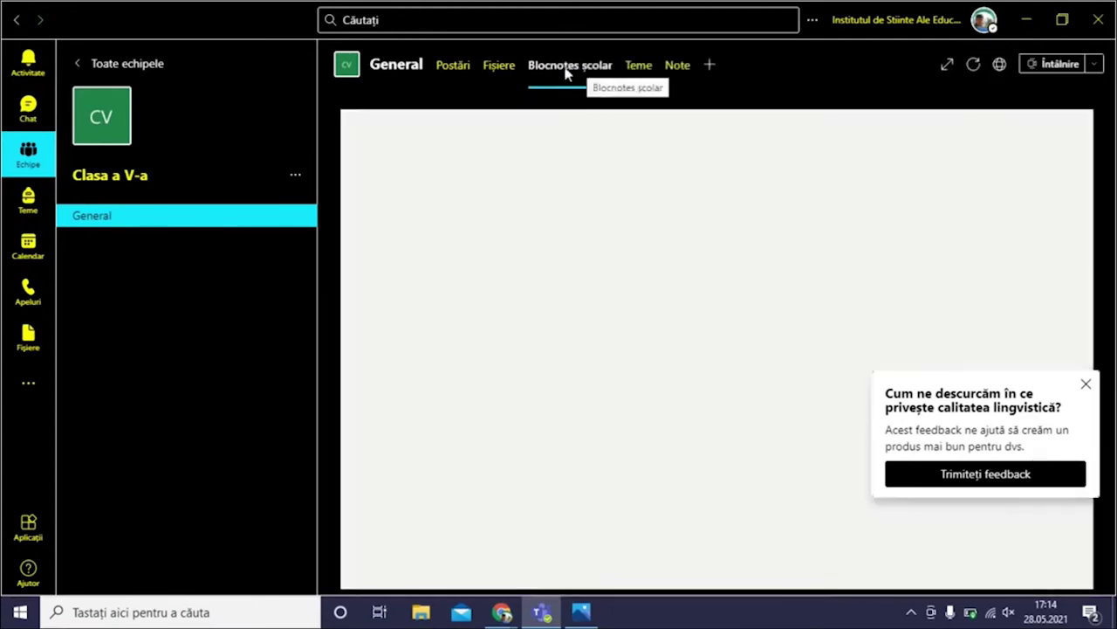
{"action": "left_click", "coordinate": [501, 68]}
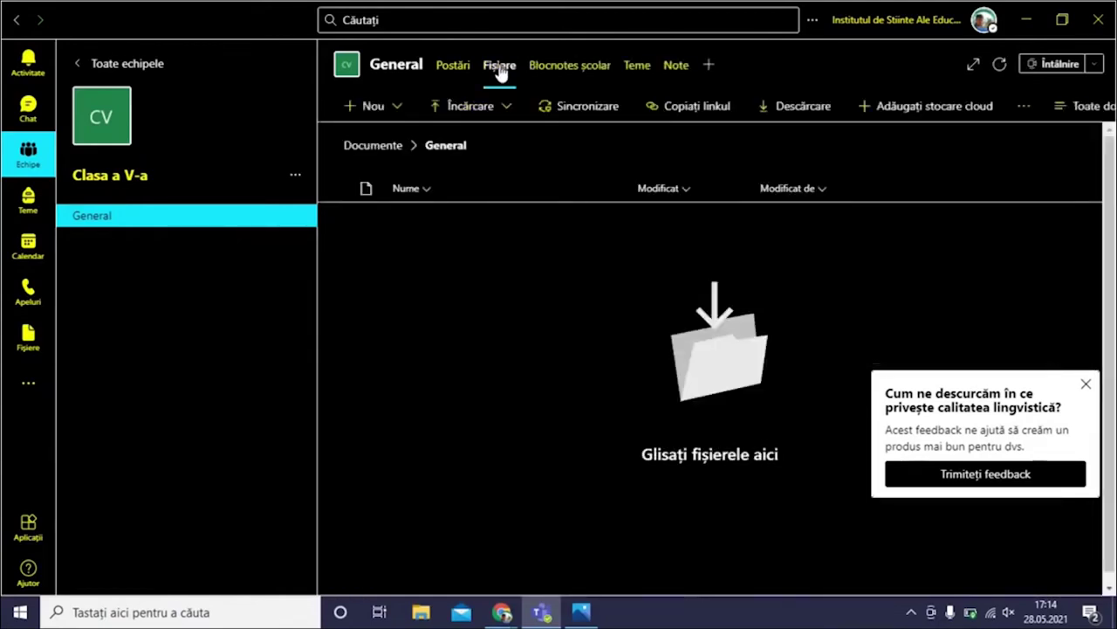
{"action": "left_click", "coordinate": [453, 68]}
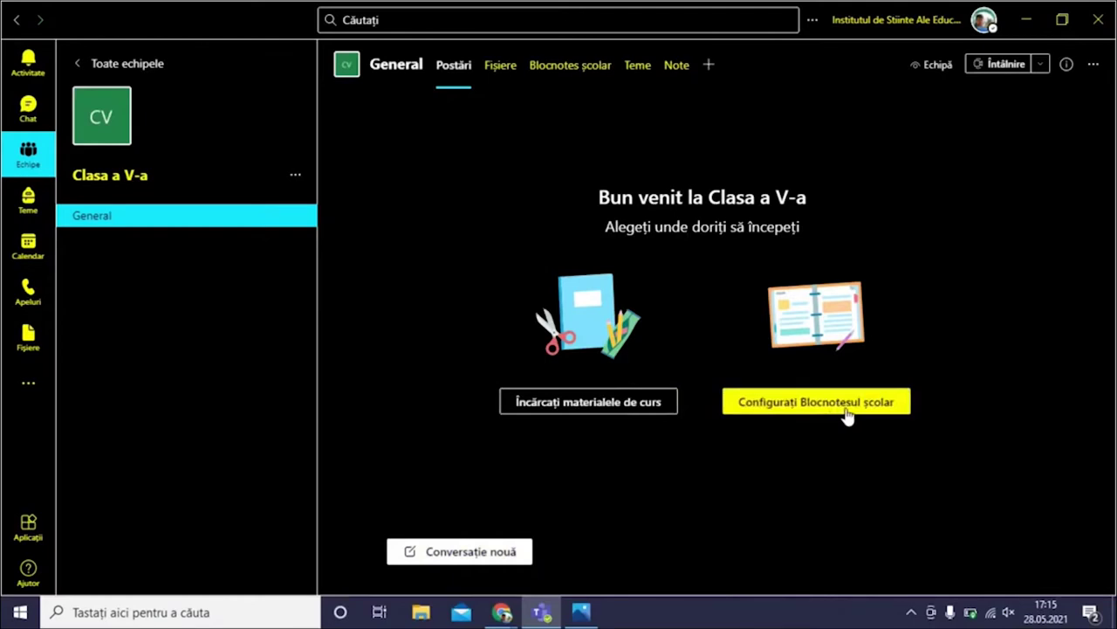
{"action": "left_click", "coordinate": [451, 557]}
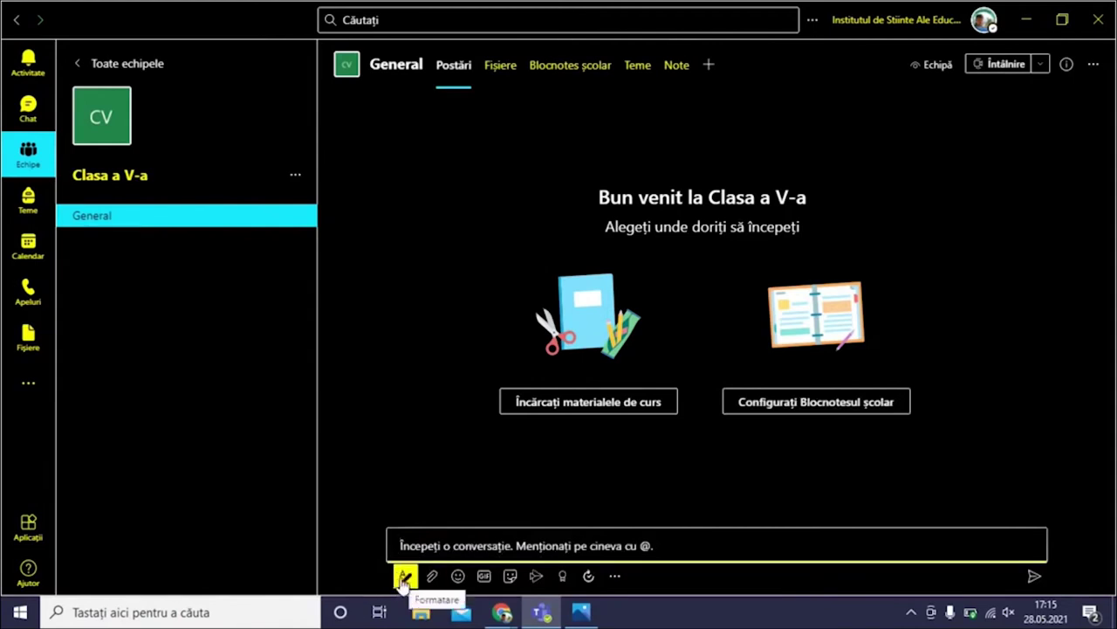
Write subject 'Teama este pentru mâine', add underlined line 'Nu uitați de ea', and send
{"action": "left_click", "coordinate": [403, 578]}
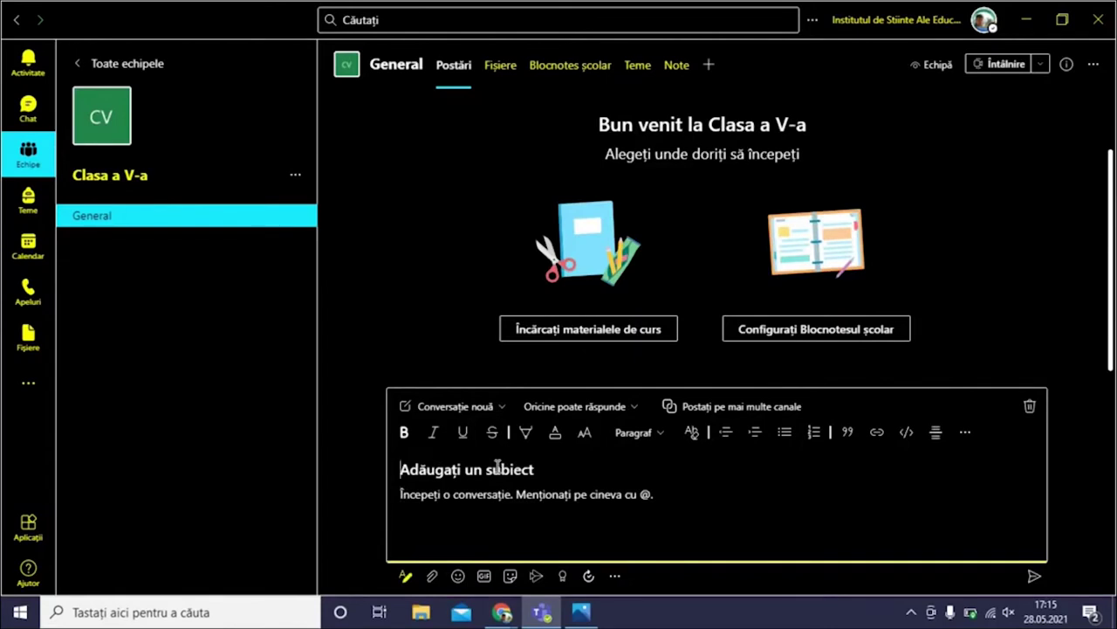
{"action": "type", "text": "tE"}
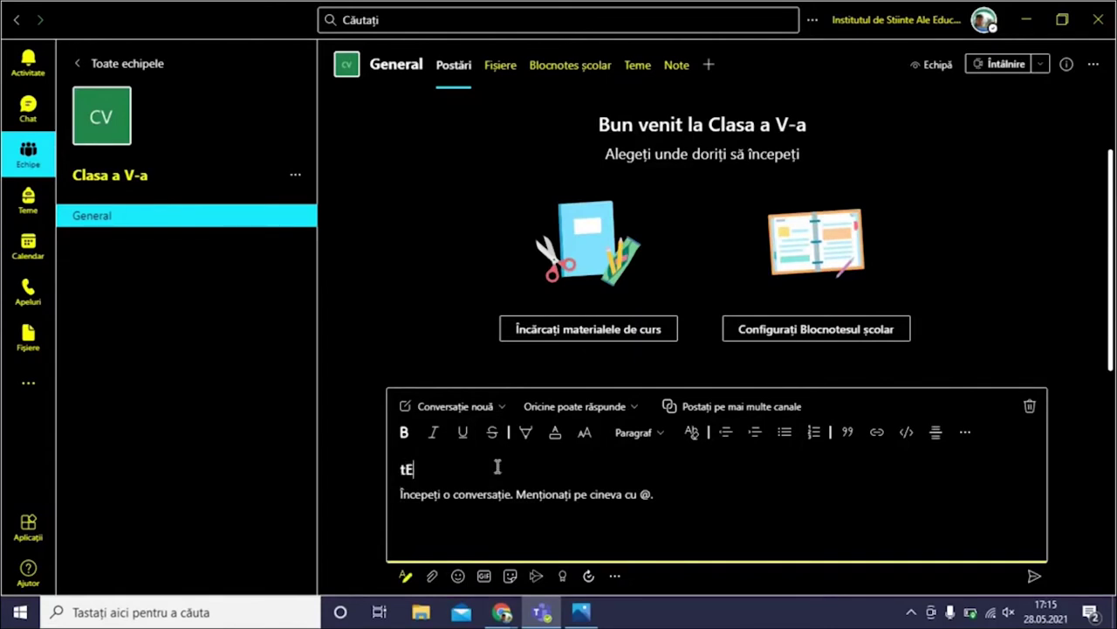
{"action": "key", "text": "BackSpace"}
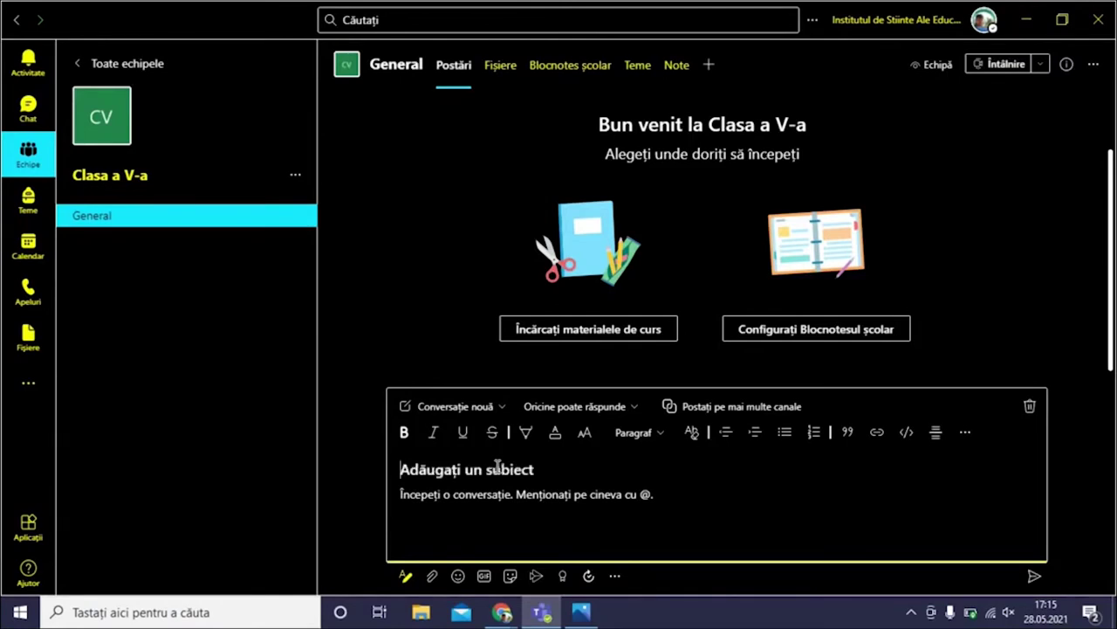
{"action": "type", "text": "Teama este pentru m"}
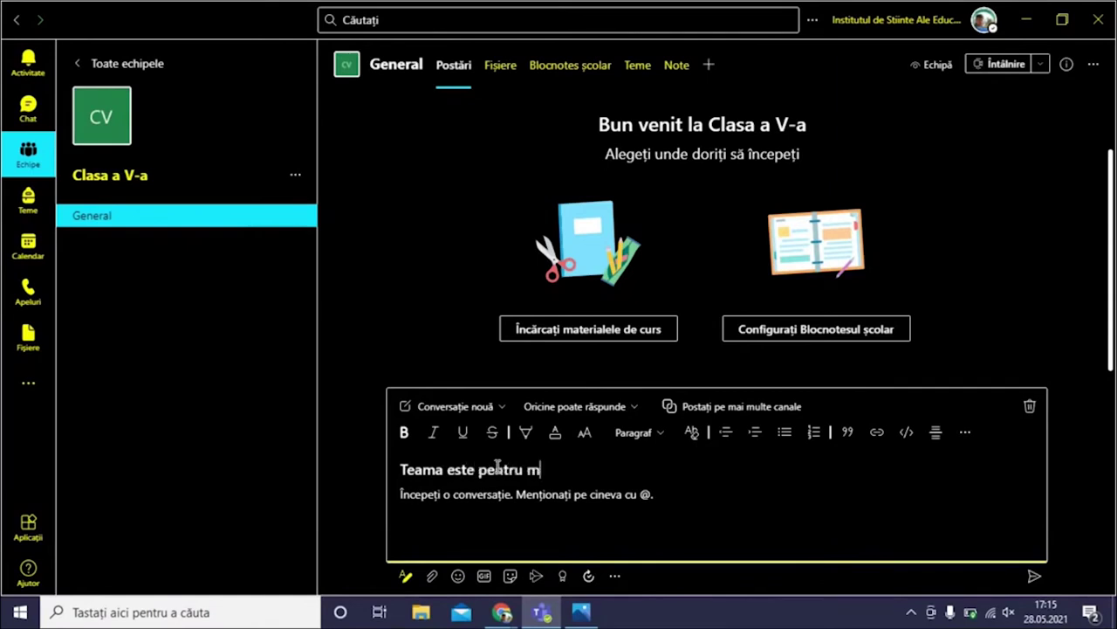
{"action": "type", "text": "âine"}
{"action": "left_click_drag", "start_coordinate": [577, 469], "coordinate": [398, 469]}
{"action": "left_click", "coordinate": [463, 432]}
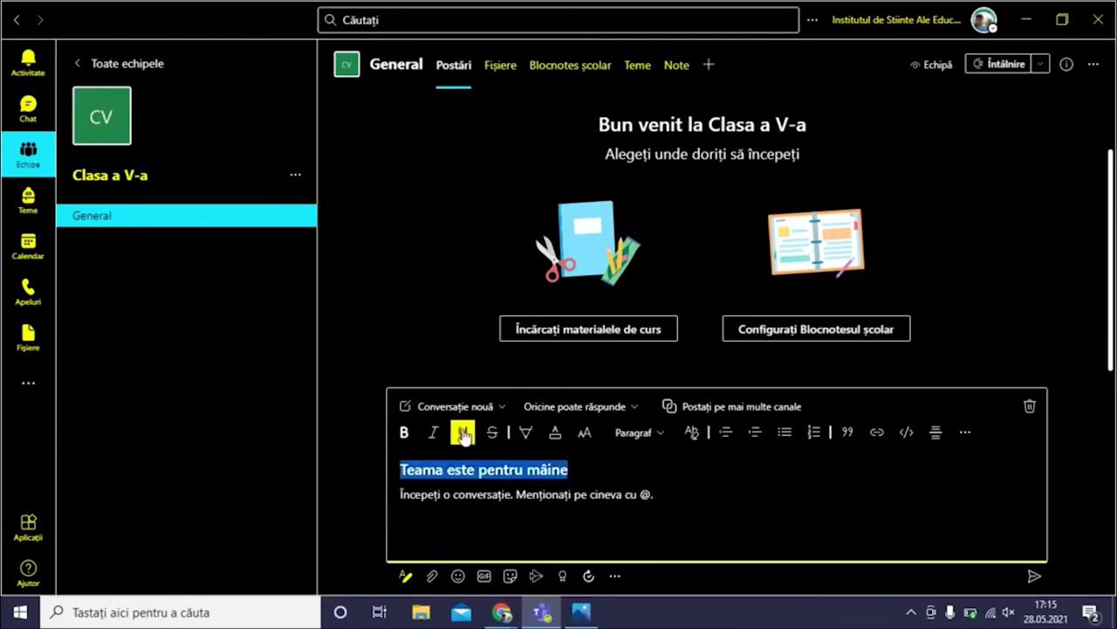
{"action": "left_click", "coordinate": [509, 515]}
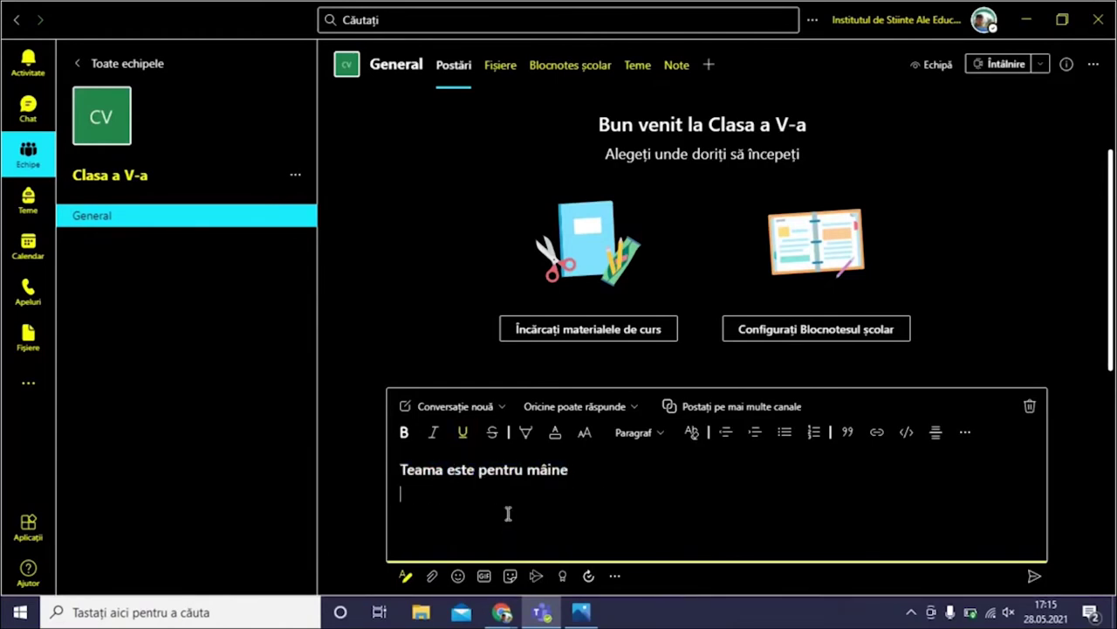
{"action": "type", "text": "Nu uitați de ea"}
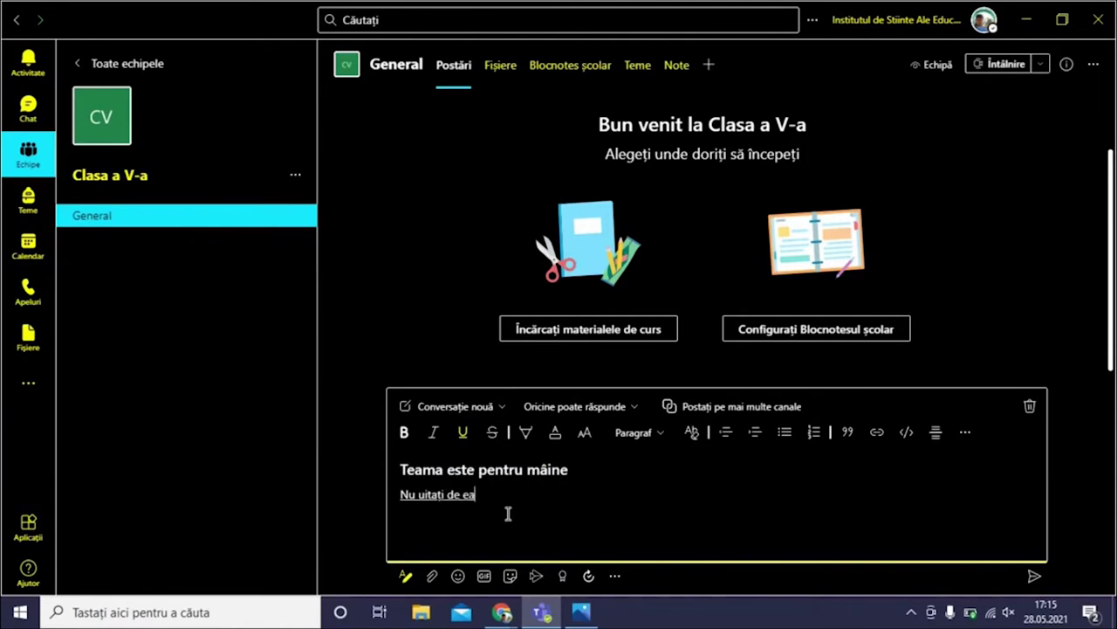
{"action": "left_click", "coordinate": [1034, 577]}
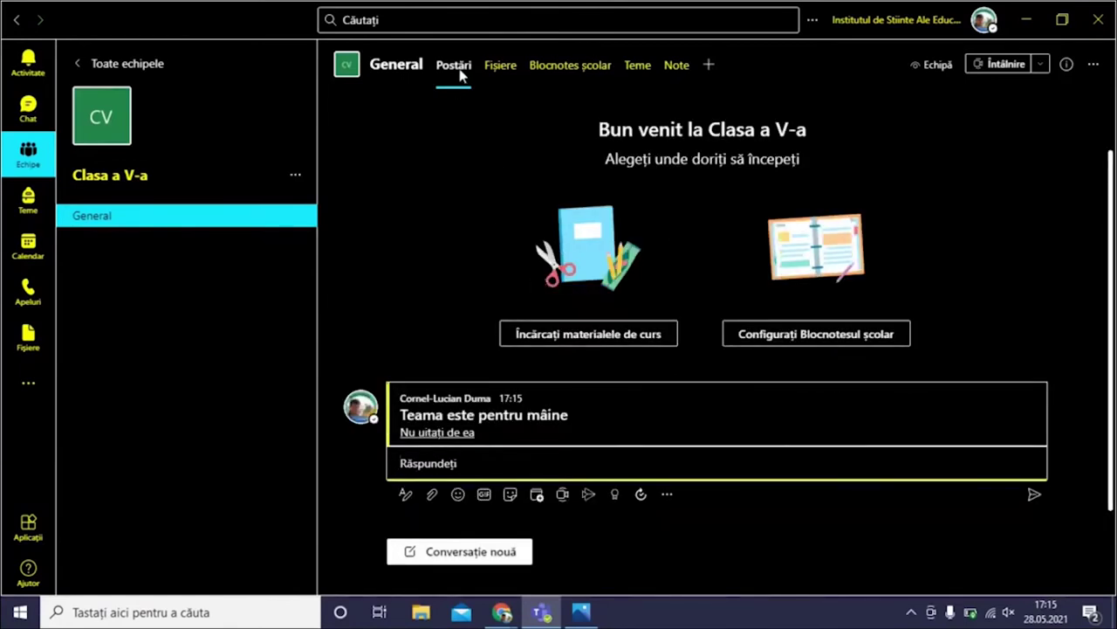
Start another conversation, previewing then closing the Laudă badges and the message apps list
{"action": "left_click", "coordinate": [468, 560]}
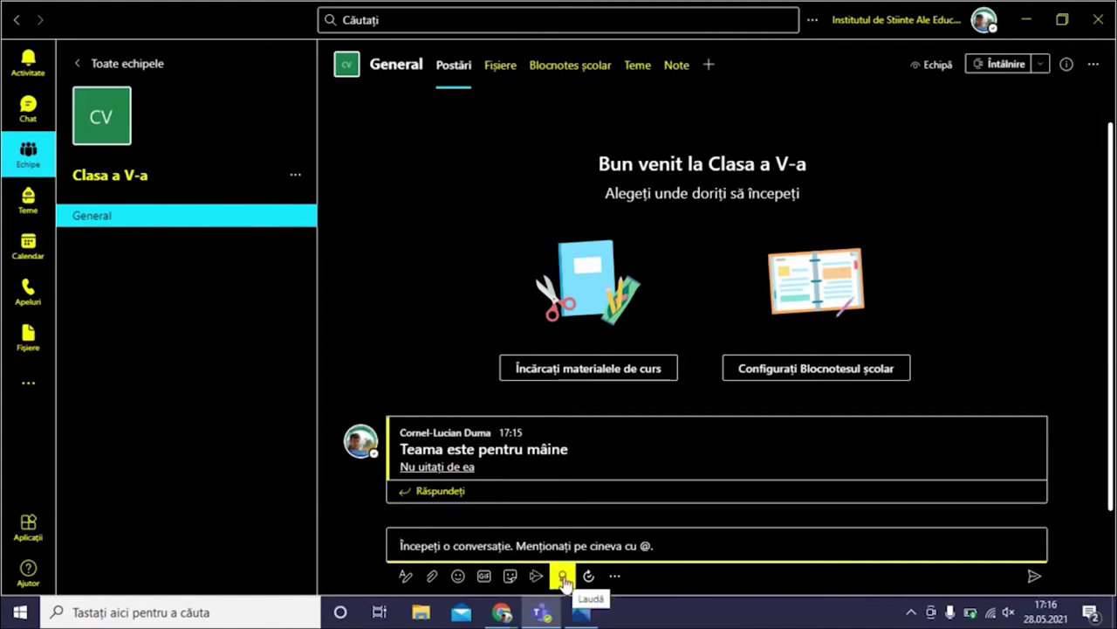
{"action": "left_click", "coordinate": [563, 577]}
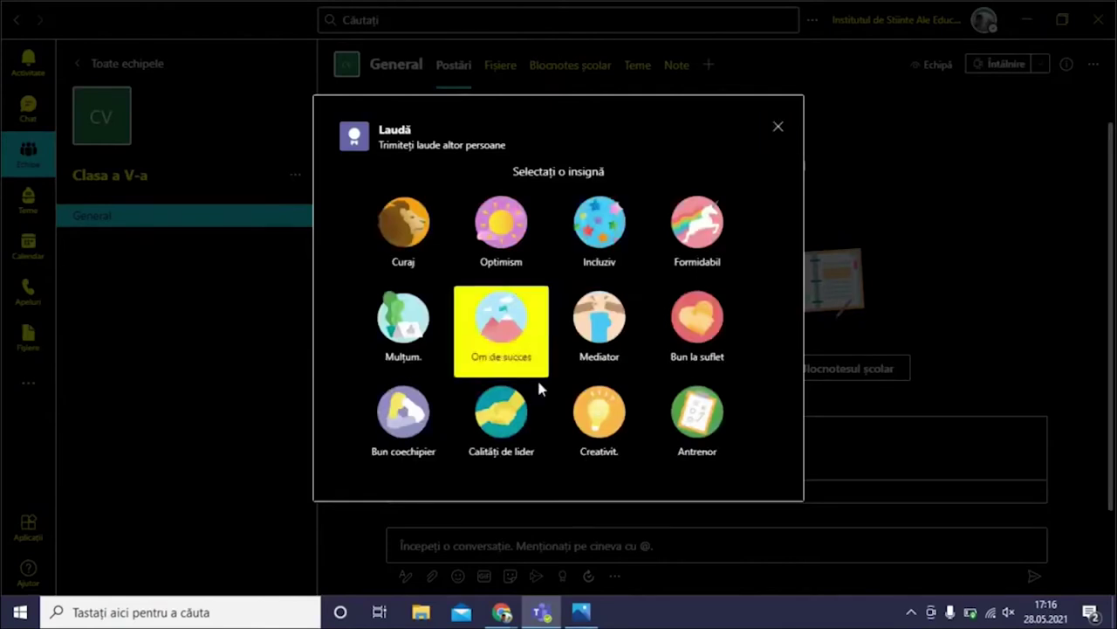
{"action": "left_click", "coordinate": [776, 129]}
{"action": "left_click", "coordinate": [614, 578]}
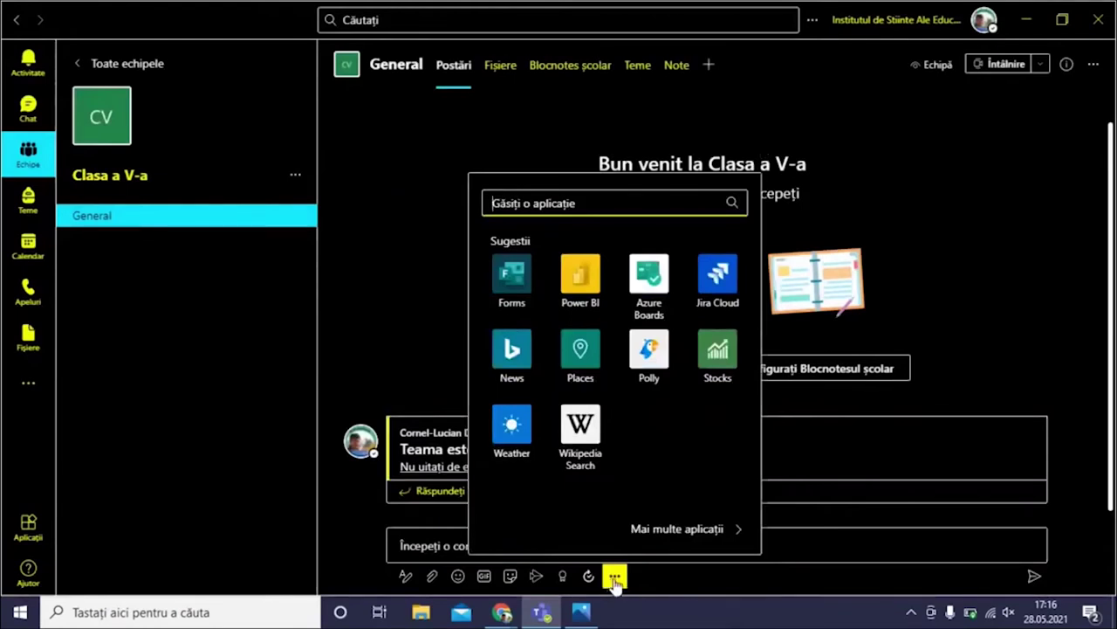
{"action": "left_click", "coordinate": [614, 579]}
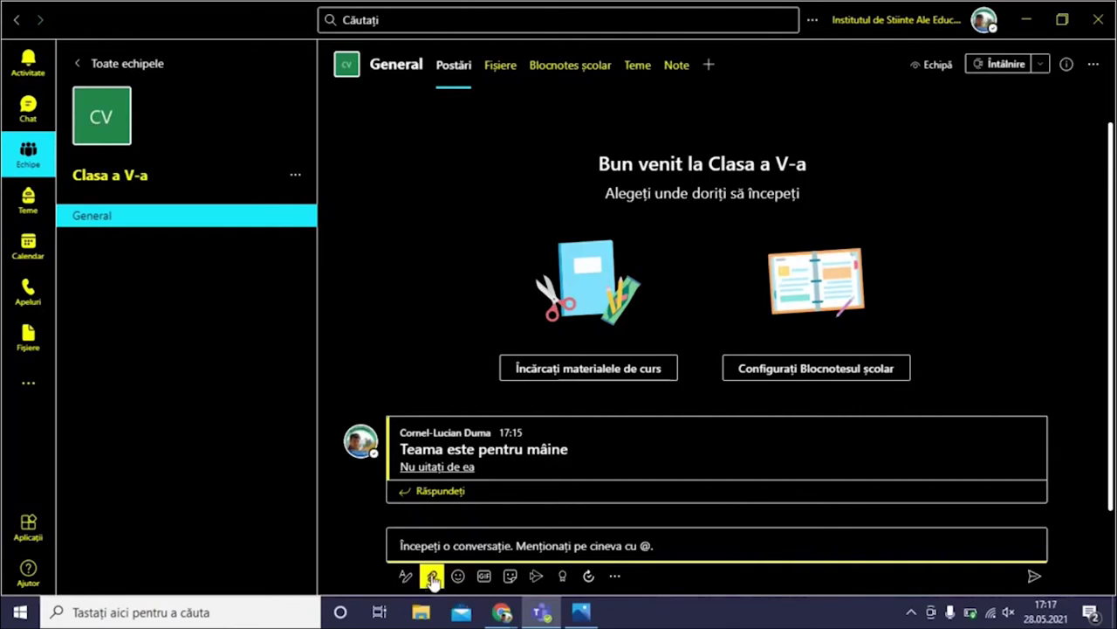
Upload the image Eu Office 365.png from the computer as an attachment to the new post
{"action": "left_click", "coordinate": [432, 578]}
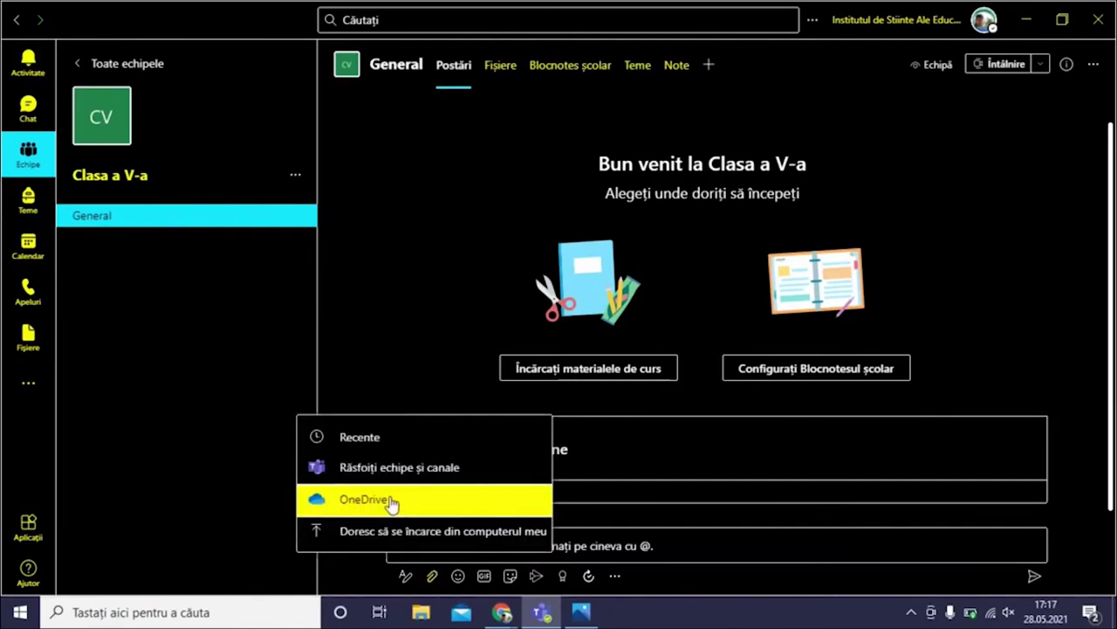
{"action": "left_click", "coordinate": [439, 532]}
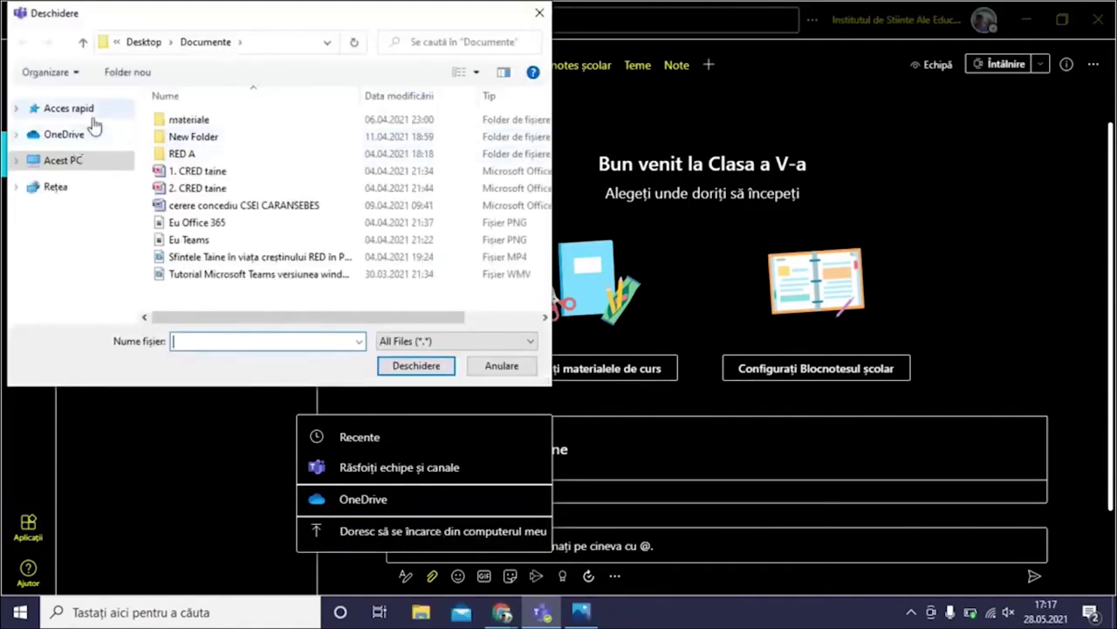
{"action": "left_click", "coordinate": [208, 225]}
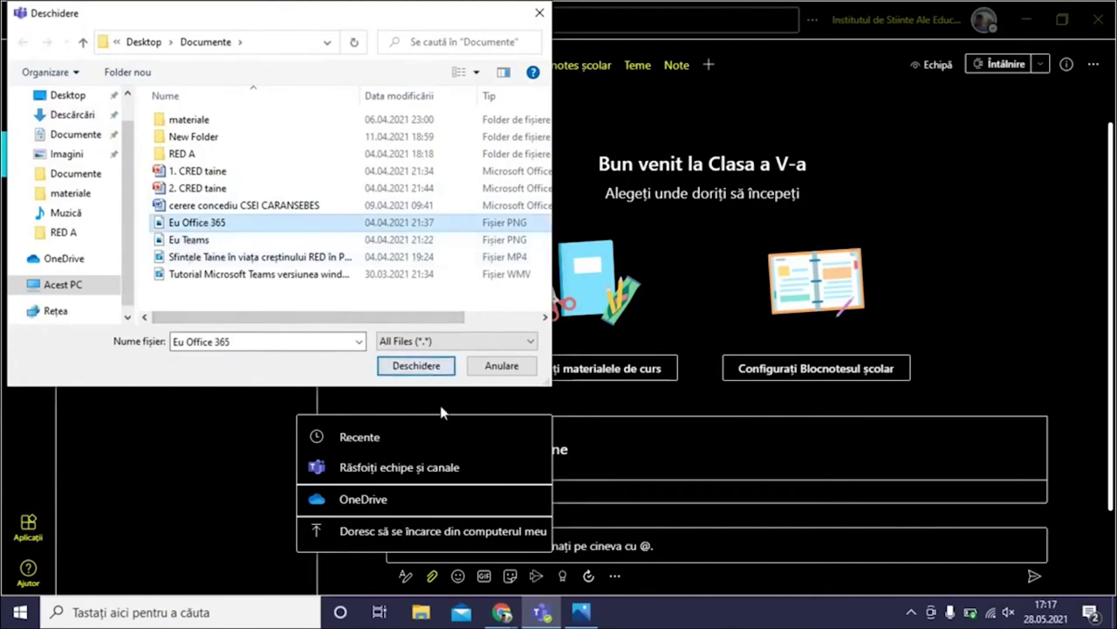
{"action": "left_click", "coordinate": [416, 366]}
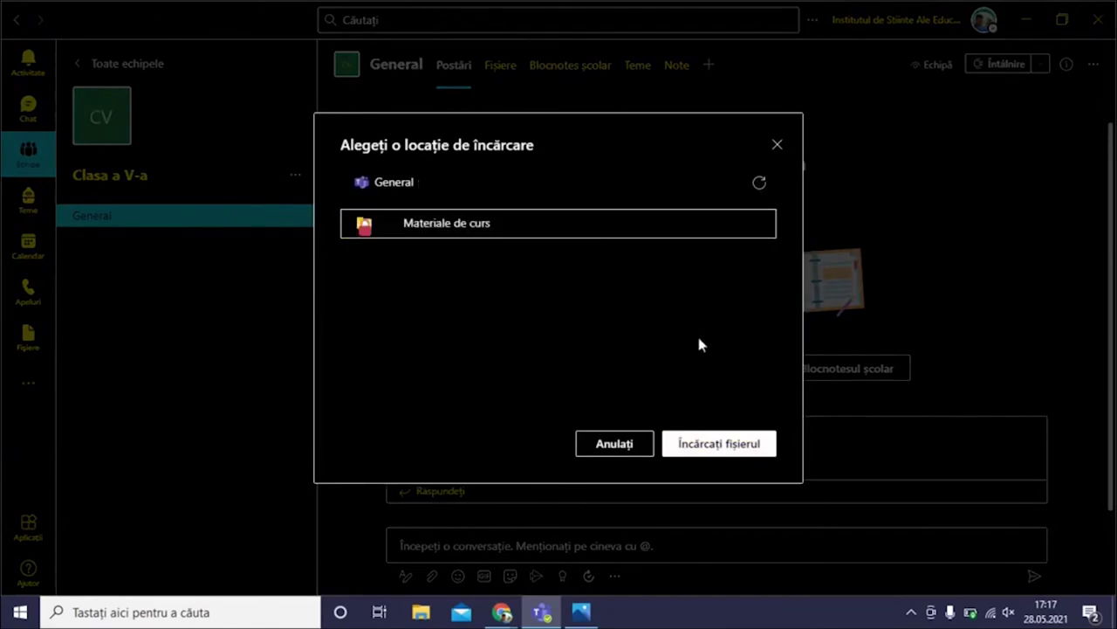
{"action": "left_click", "coordinate": [736, 447]}
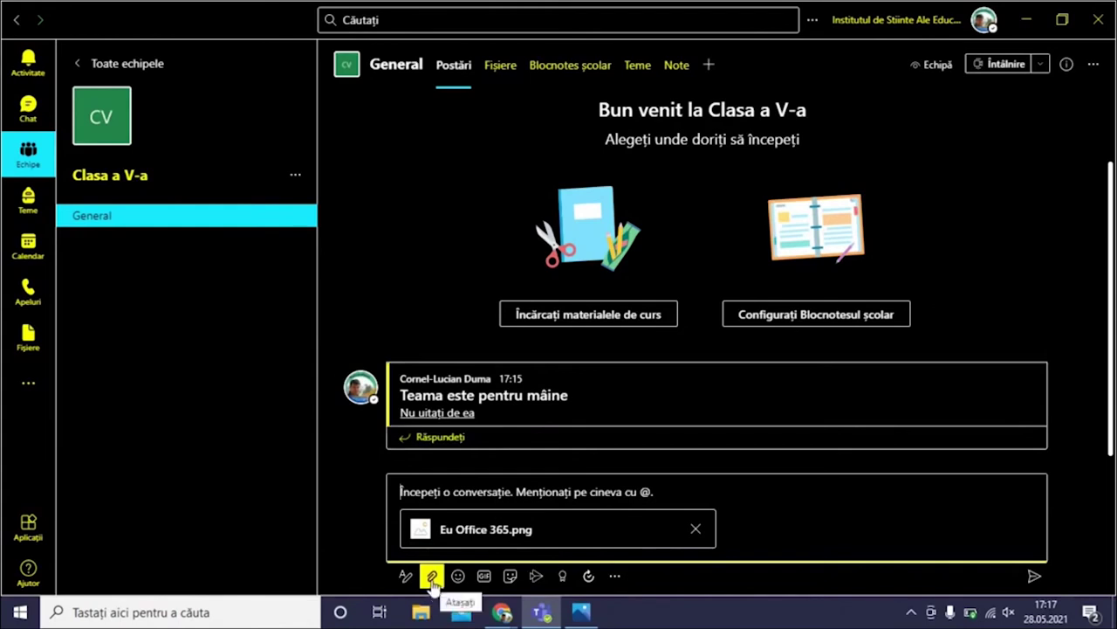
Upload the Tutorial Microsoft Teams video from the computer to General, beside the image
{"action": "left_click", "coordinate": [432, 579]}
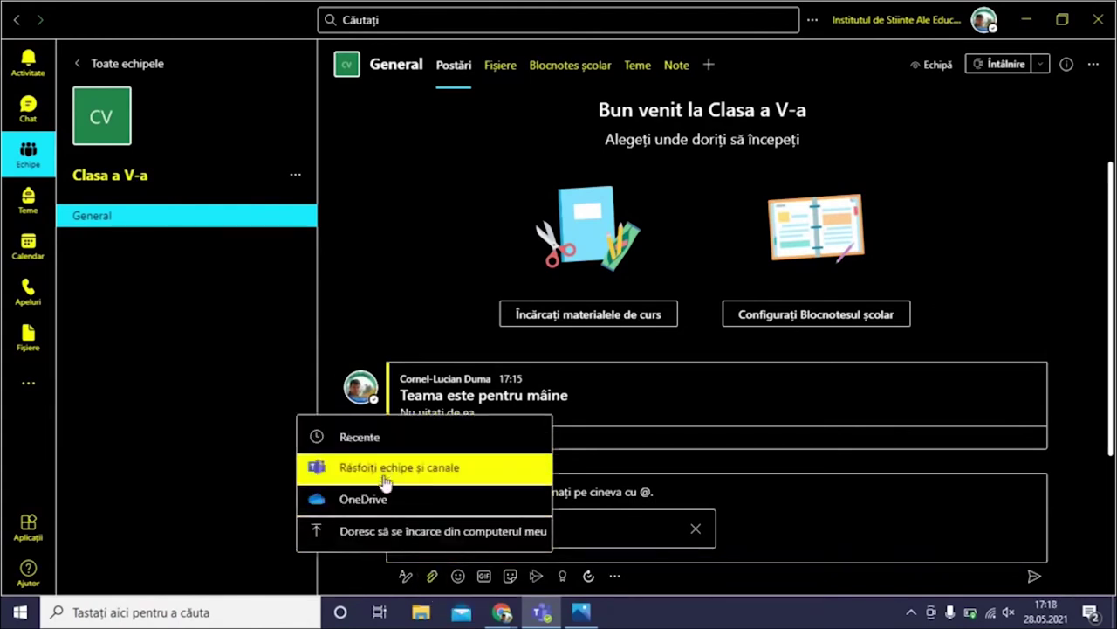
{"action": "left_click", "coordinate": [387, 534]}
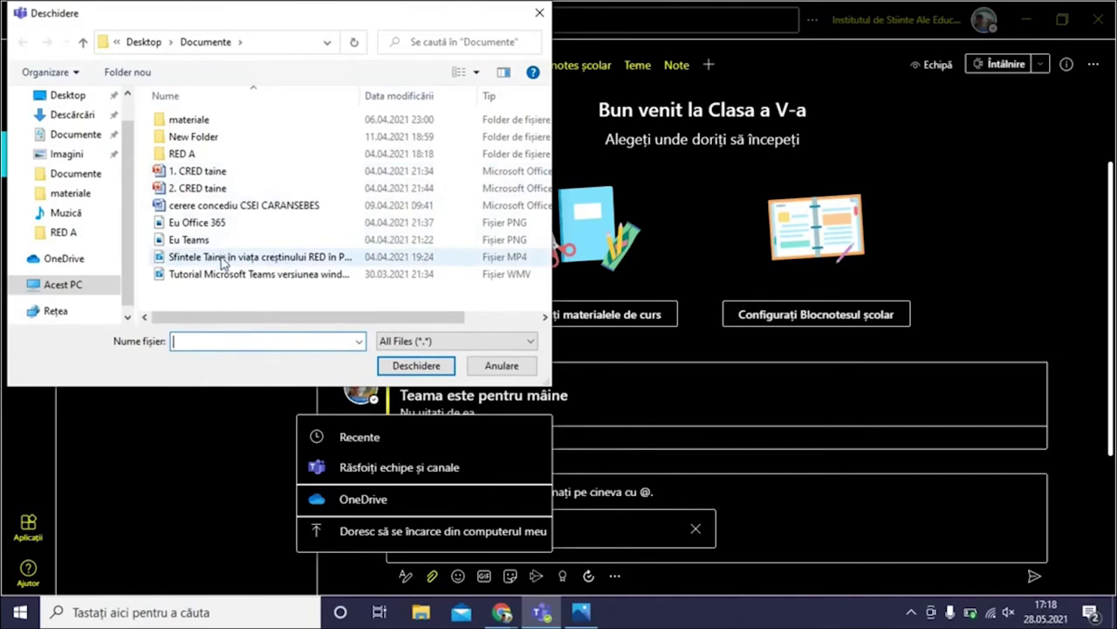
{"action": "left_click", "coordinate": [234, 274]}
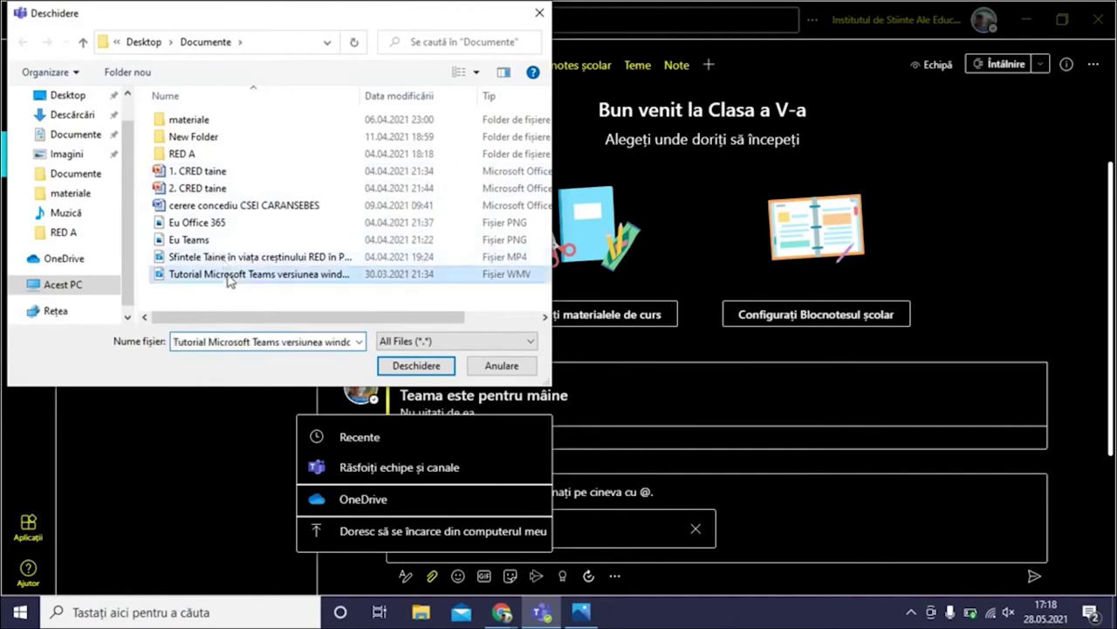
{"action": "left_click", "coordinate": [416, 366]}
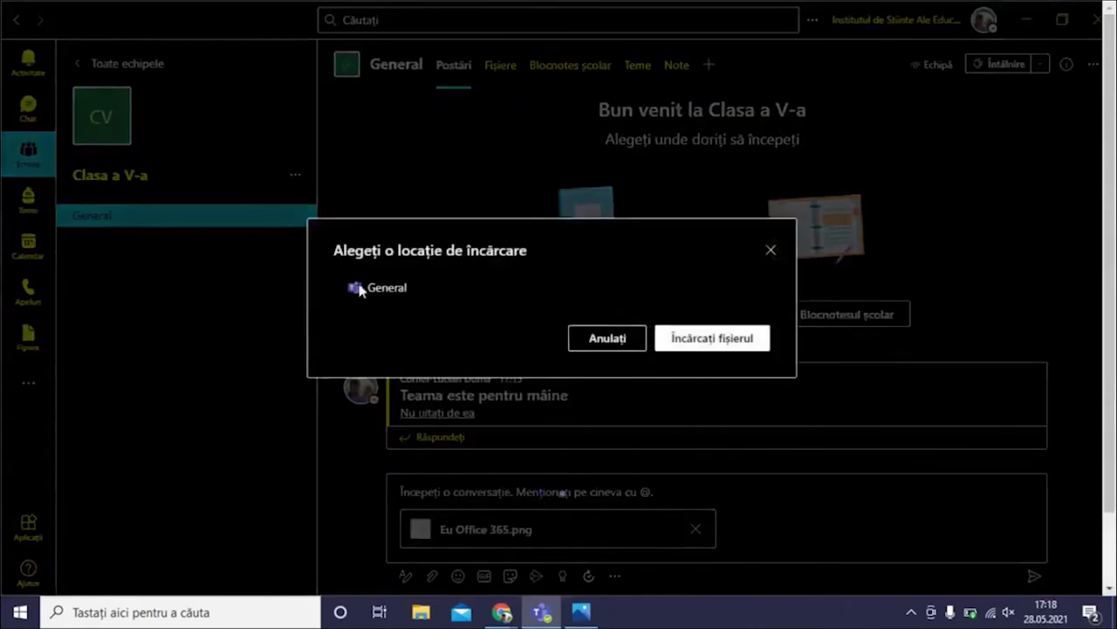
{"action": "left_click", "coordinate": [358, 288]}
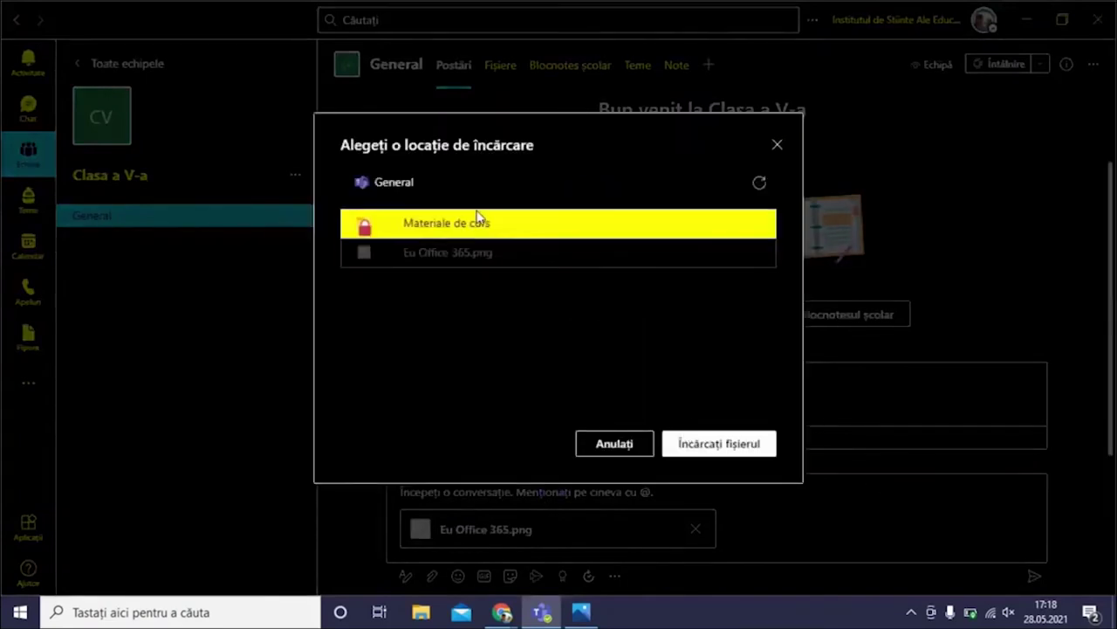
{"action": "left_click", "coordinate": [749, 445]}
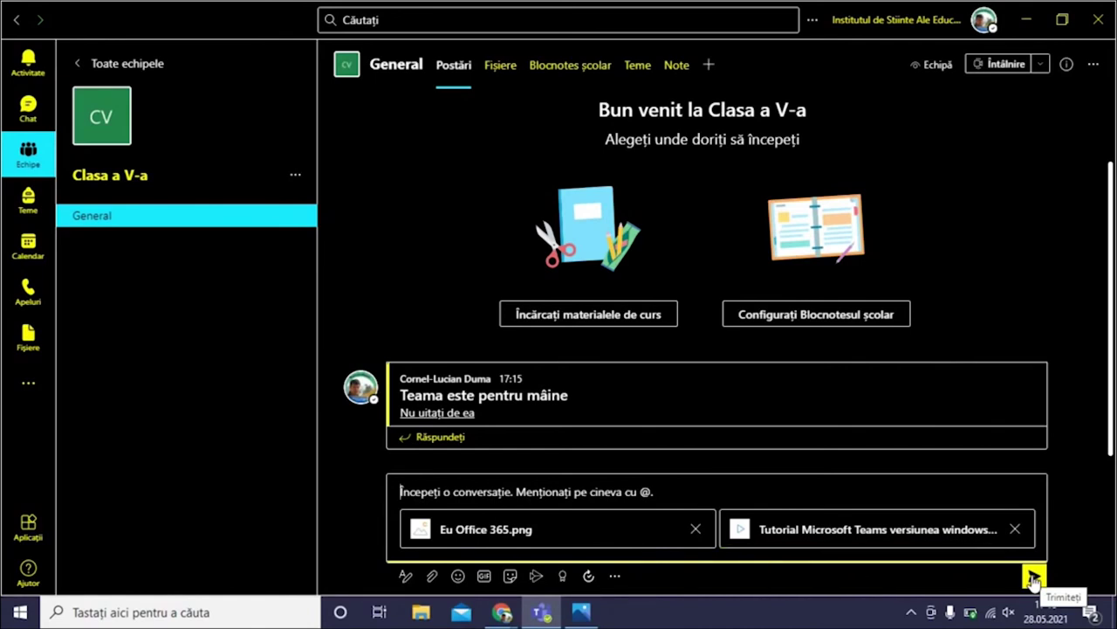
Send the image-and-video post, then start a reply with a file from the computer
{"action": "left_click", "coordinate": [1034, 578]}
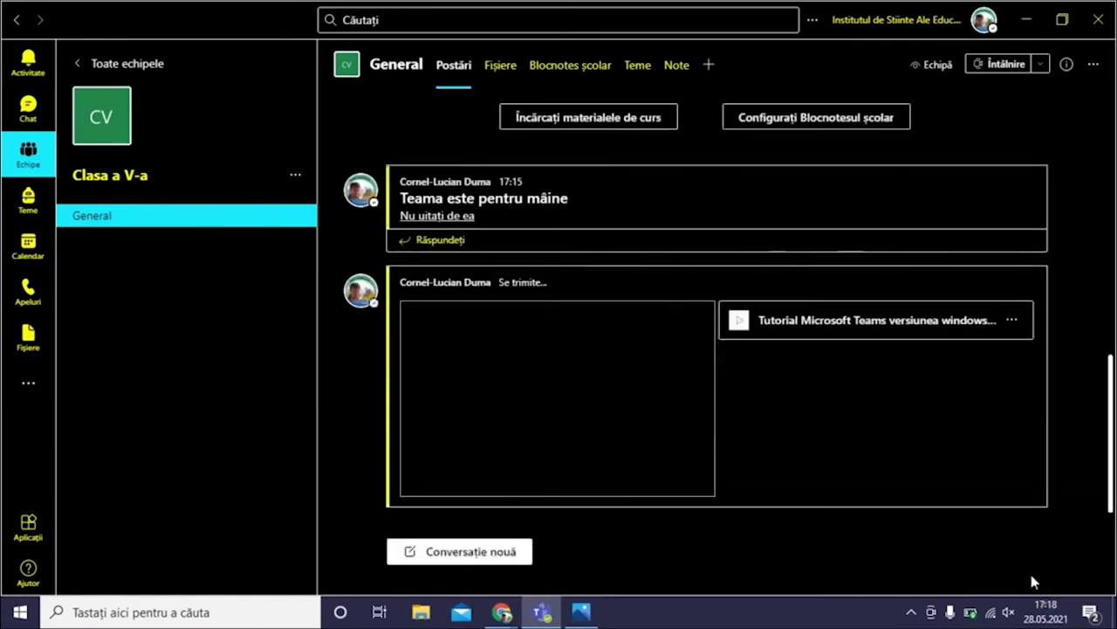
{"action": "left_click", "coordinate": [785, 350]}
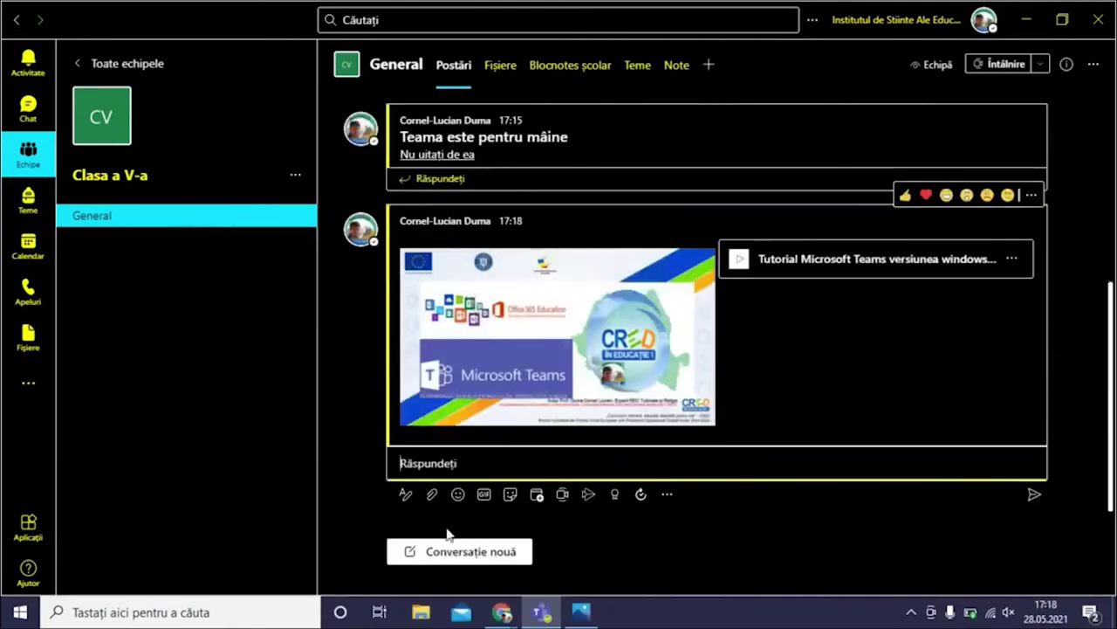
{"action": "left_click", "coordinate": [430, 498]}
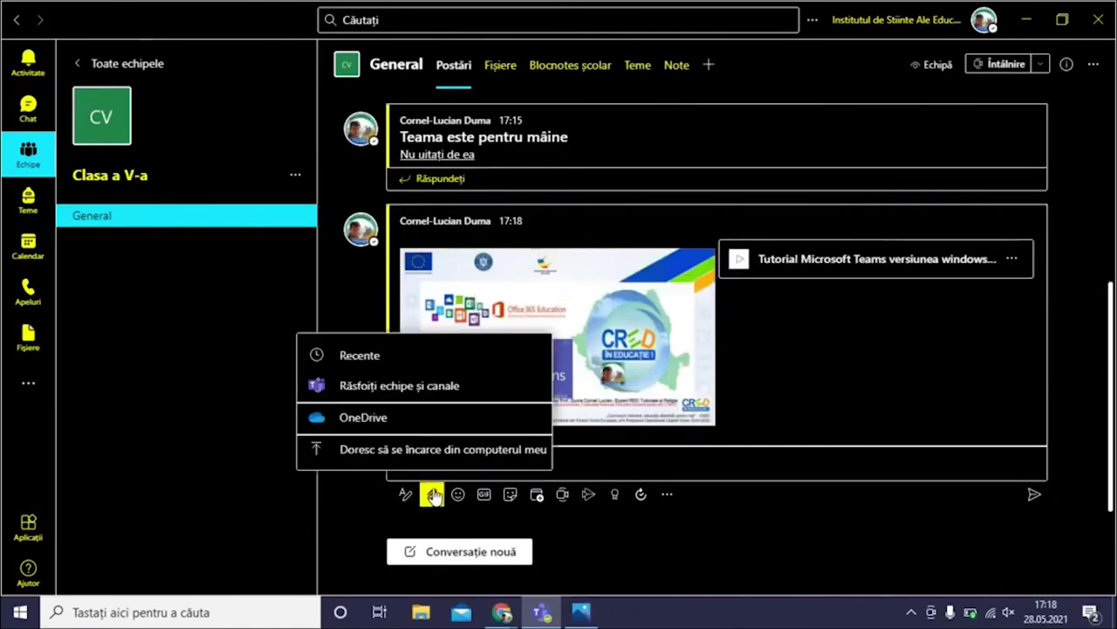
{"action": "left_click", "coordinate": [434, 462]}
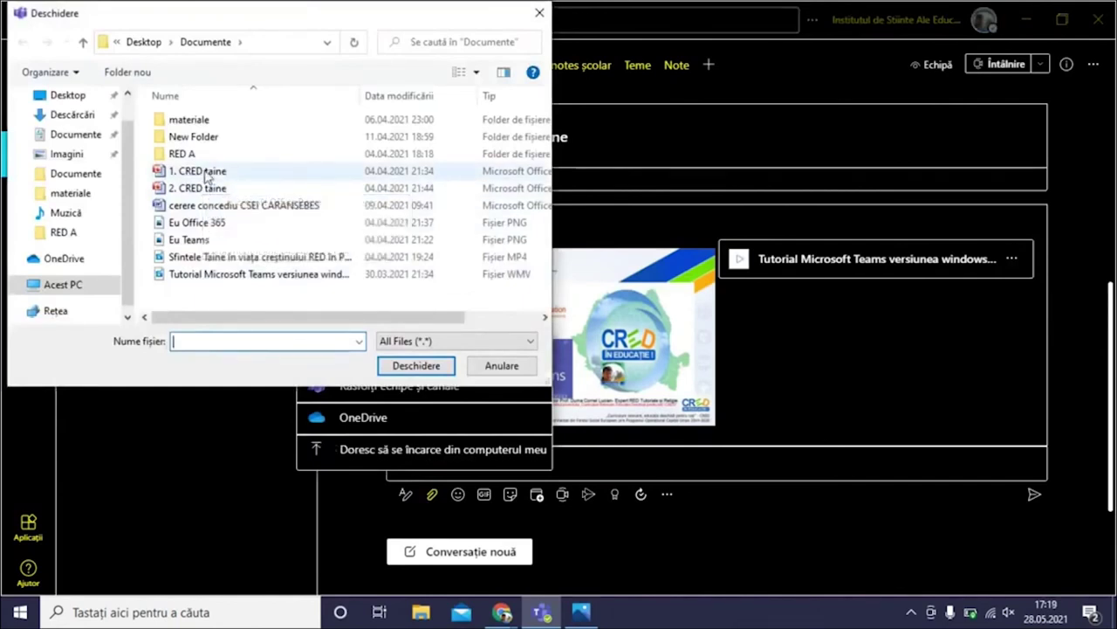
Attach 1. CRED taine.pptx to the reply, uploading it into the Materiale de curs folder
{"action": "left_click", "coordinate": [207, 174]}
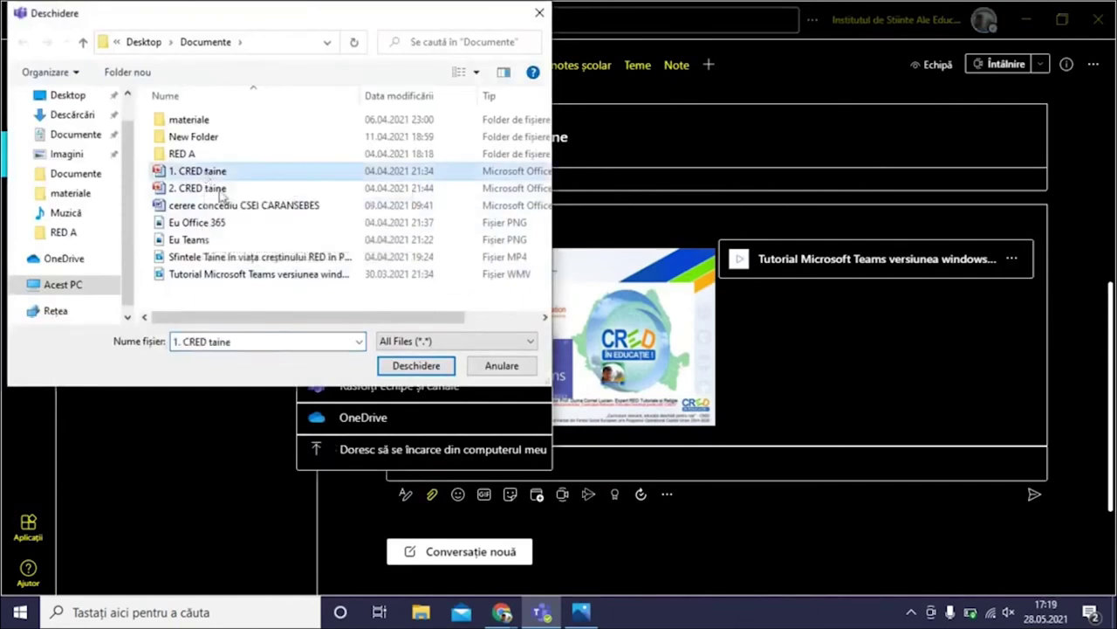
{"action": "left_click", "coordinate": [412, 365]}
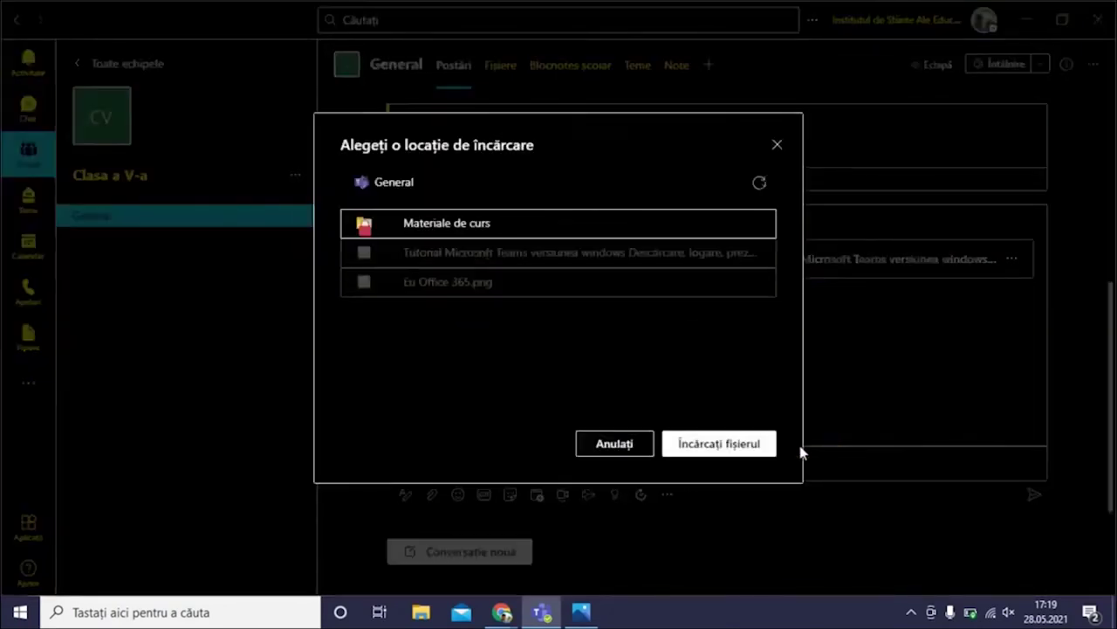
{"action": "left_click", "coordinate": [446, 225]}
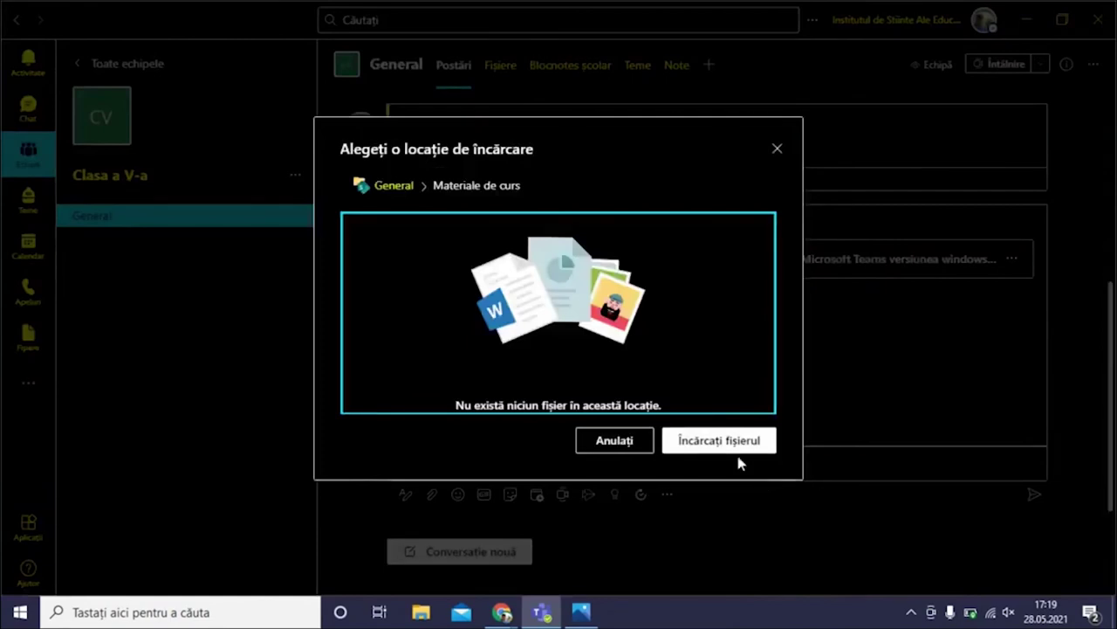
{"action": "left_click", "coordinate": [721, 440]}
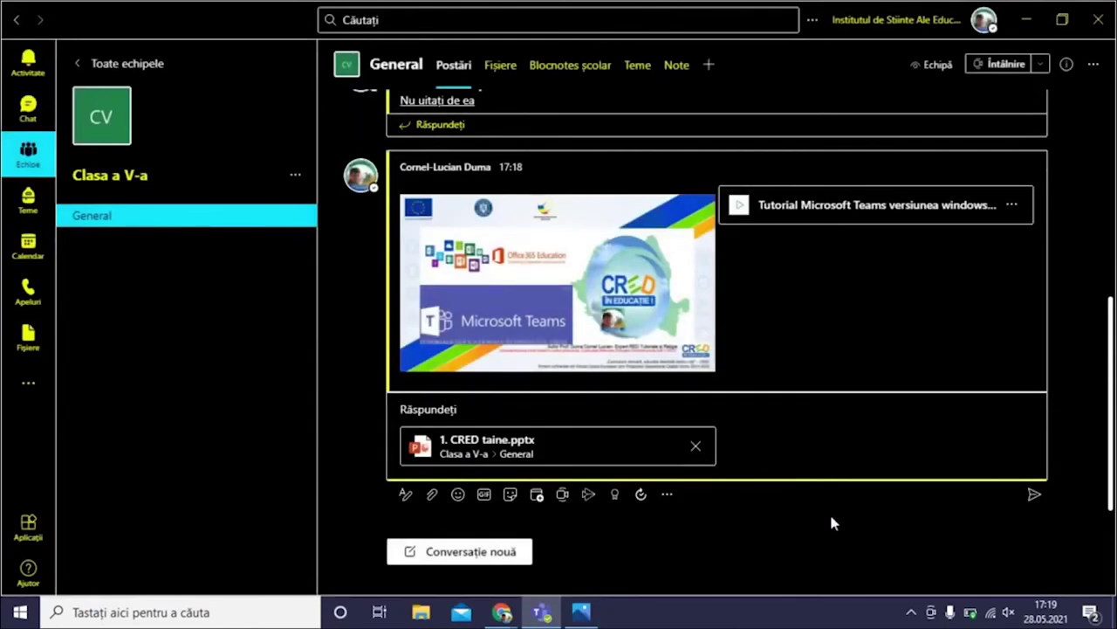
Post the 1. CRED taine.pptx reply, then add a reply reading 'PPT' in the thread
{"action": "left_click", "coordinate": [1033, 497]}
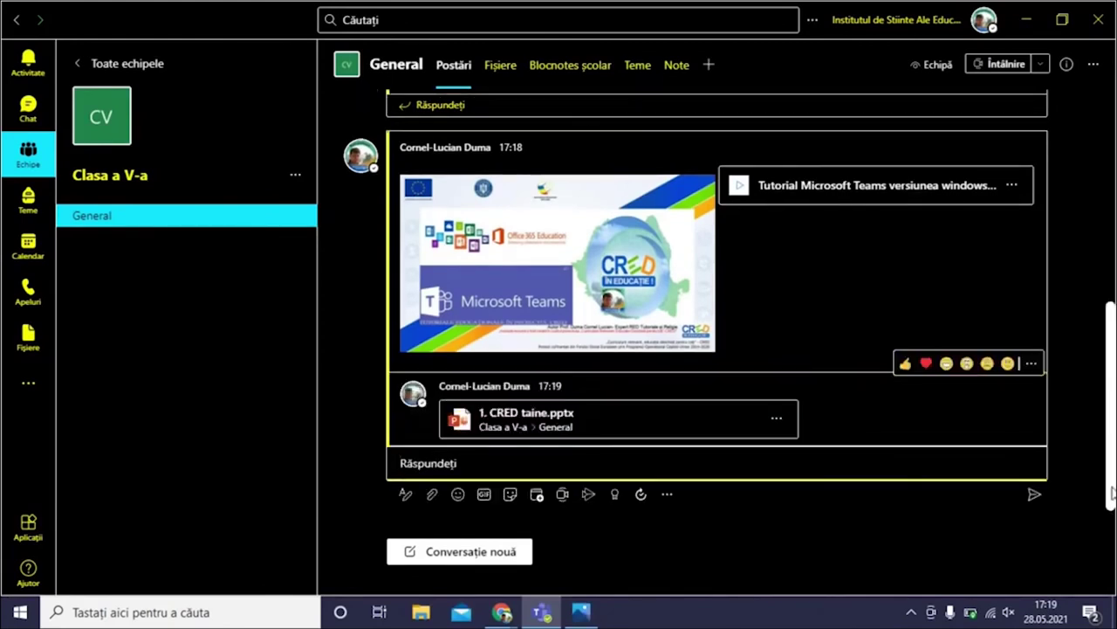
{"action": "left_click", "coordinate": [1034, 494]}
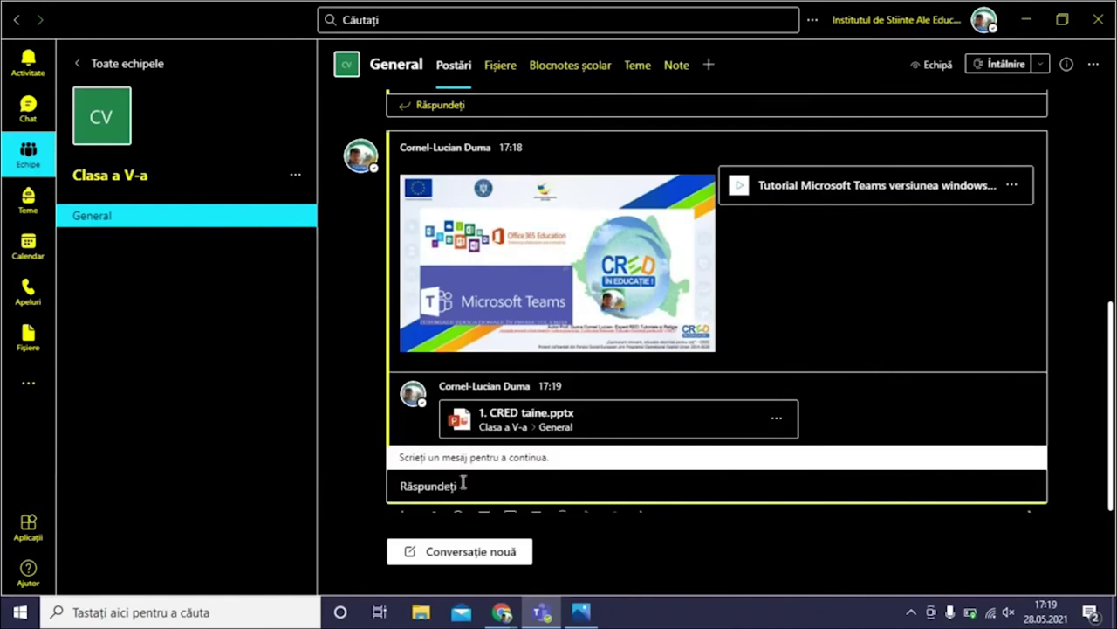
{"action": "type", "text": "PPT"}
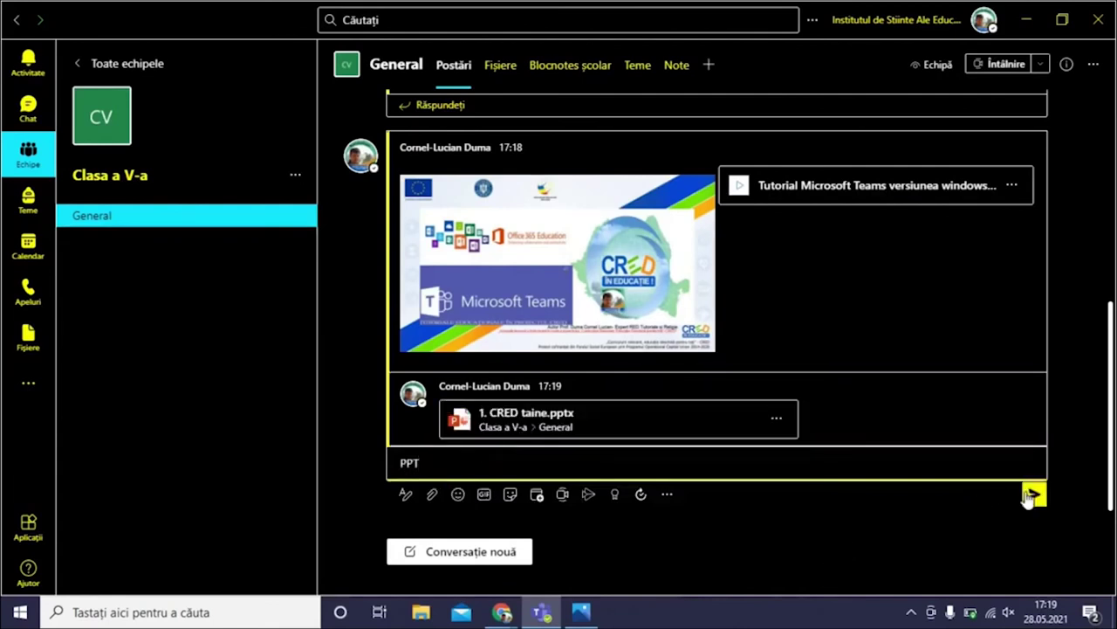
{"action": "left_click", "coordinate": [1032, 495]}
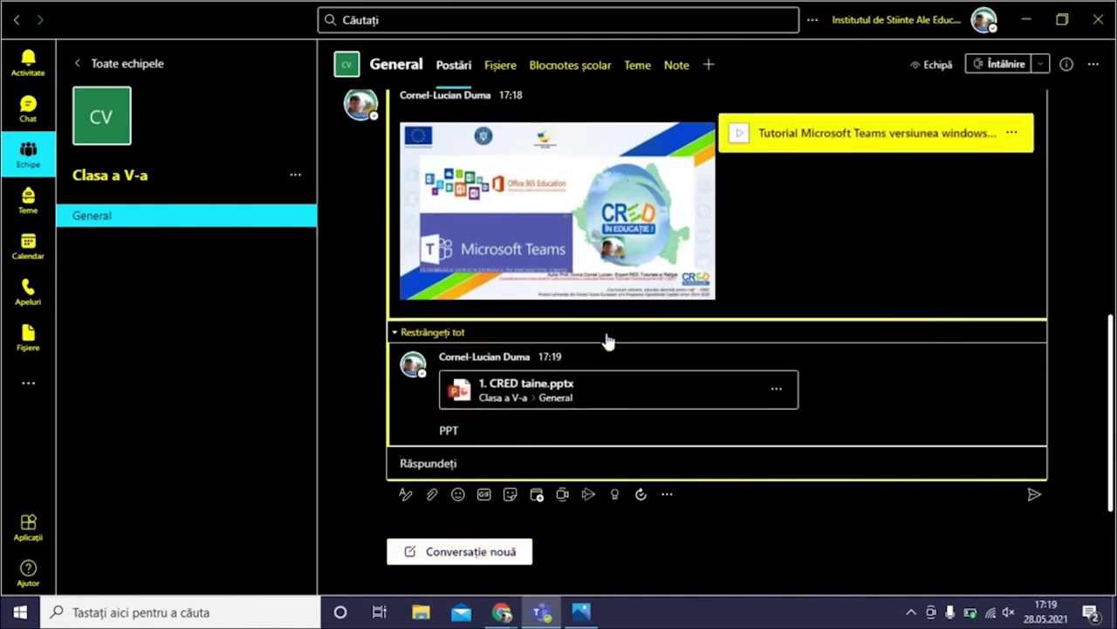
{"action": "scroll", "coordinate": [658, 300], "scroll_direction": "up", "scroll_amount": 2}
{"action": "scroll", "coordinate": [659, 300], "scroll_direction": "down", "scroll_amount": 2}
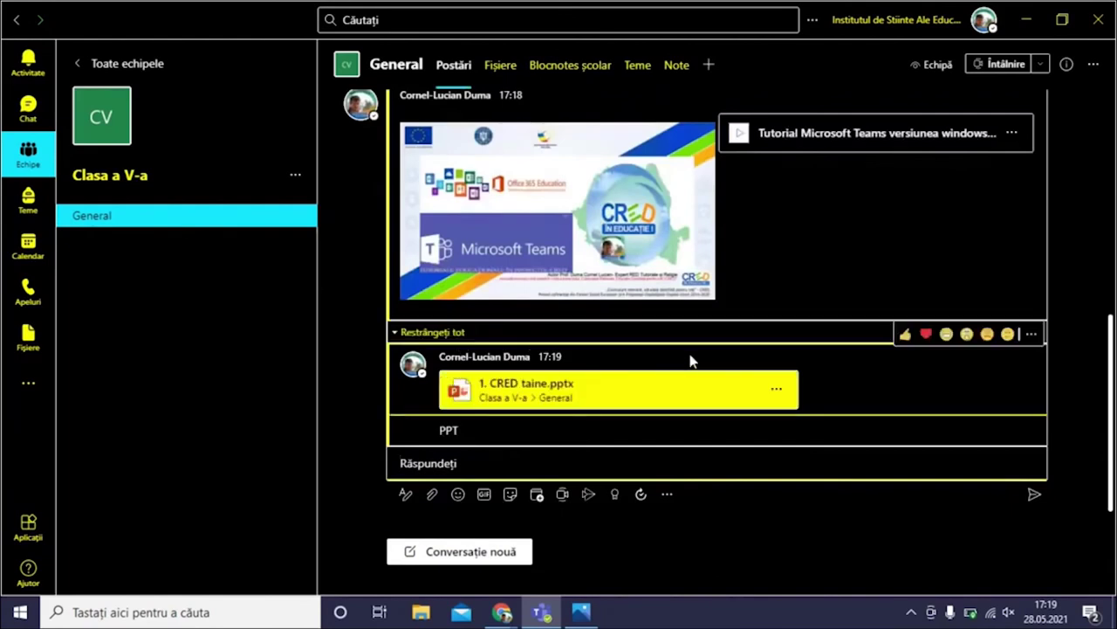
{"action": "scroll", "coordinate": [690, 361], "scroll_direction": "up", "scroll_amount": 2}
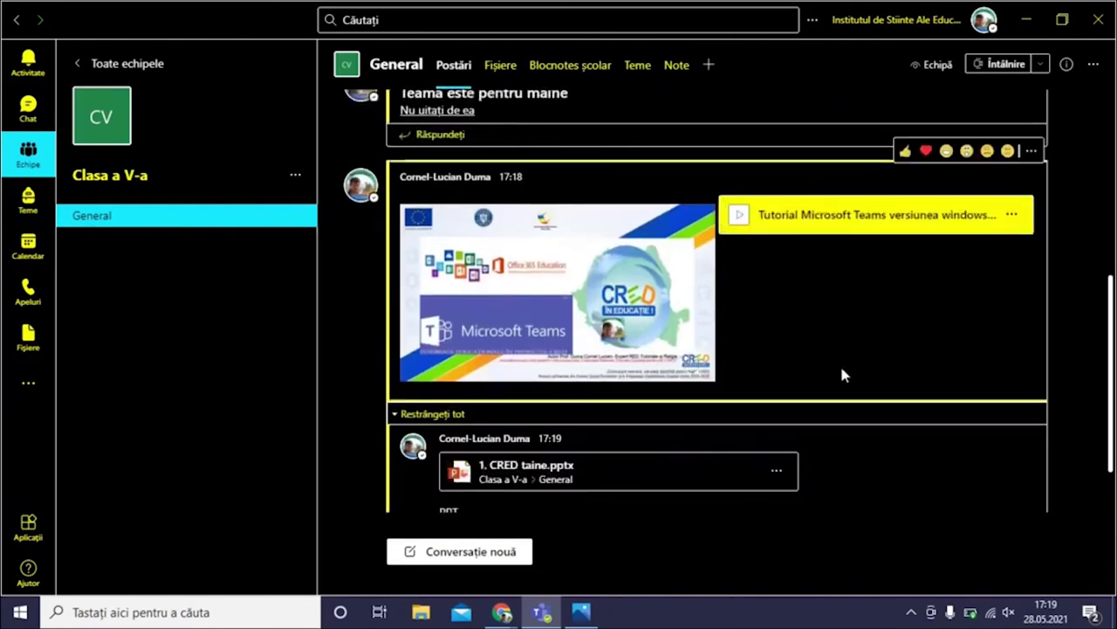
{"action": "scroll", "coordinate": [786, 375], "scroll_direction": "down", "scroll_amount": 1}
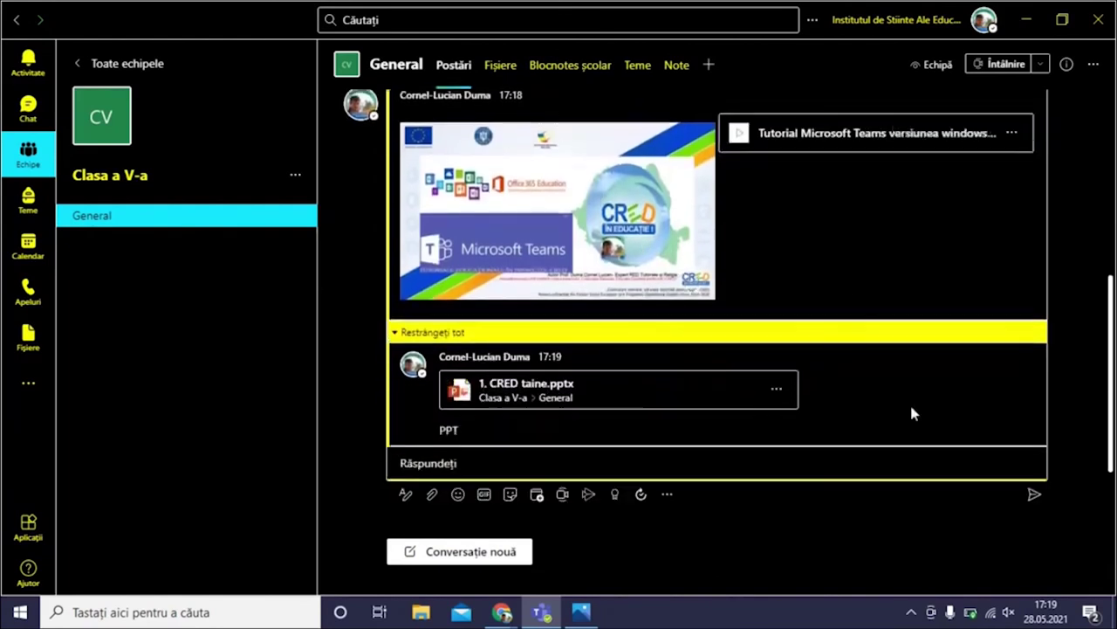
Start a new General post with Profetii.doc from the materiale folder, stored in Materiale de curs, and send it
{"action": "left_click", "coordinate": [474, 554]}
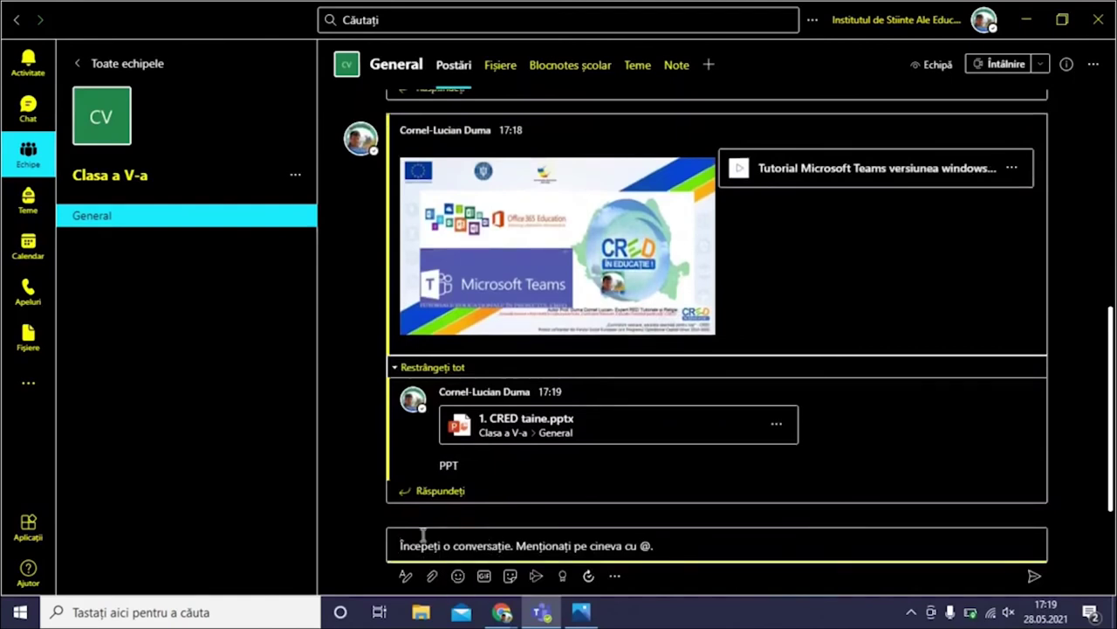
{"action": "left_click", "coordinate": [433, 578]}
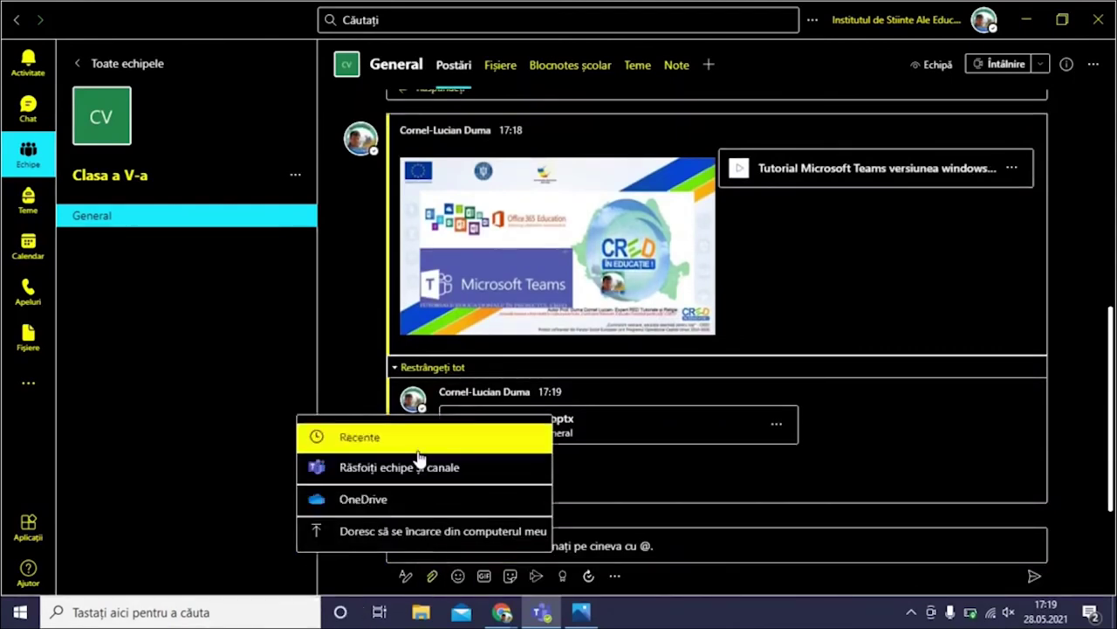
{"action": "left_click", "coordinate": [407, 528]}
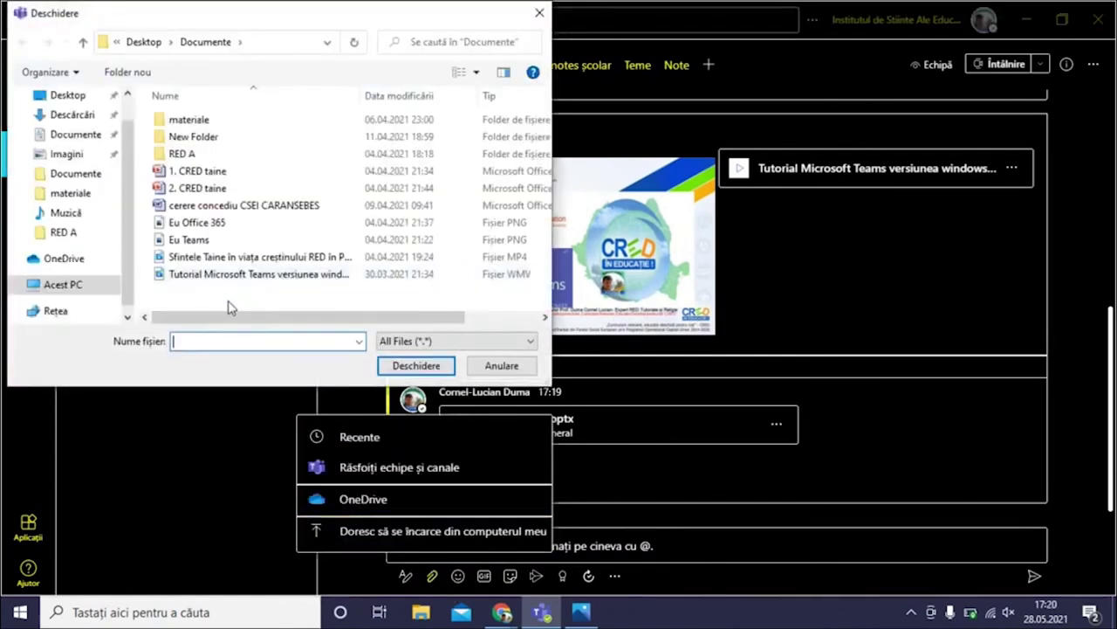
{"action": "double_click", "coordinate": [197, 119]}
{"action": "left_click", "coordinate": [201, 126]}
{"action": "left_click", "coordinate": [412, 366]}
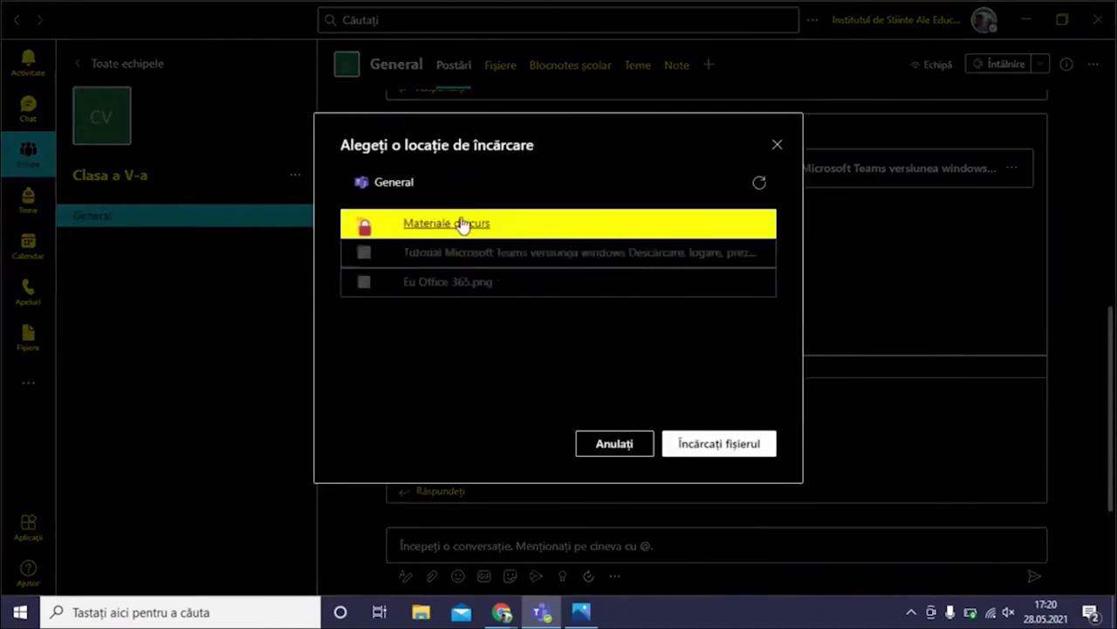
{"action": "left_click", "coordinate": [463, 225]}
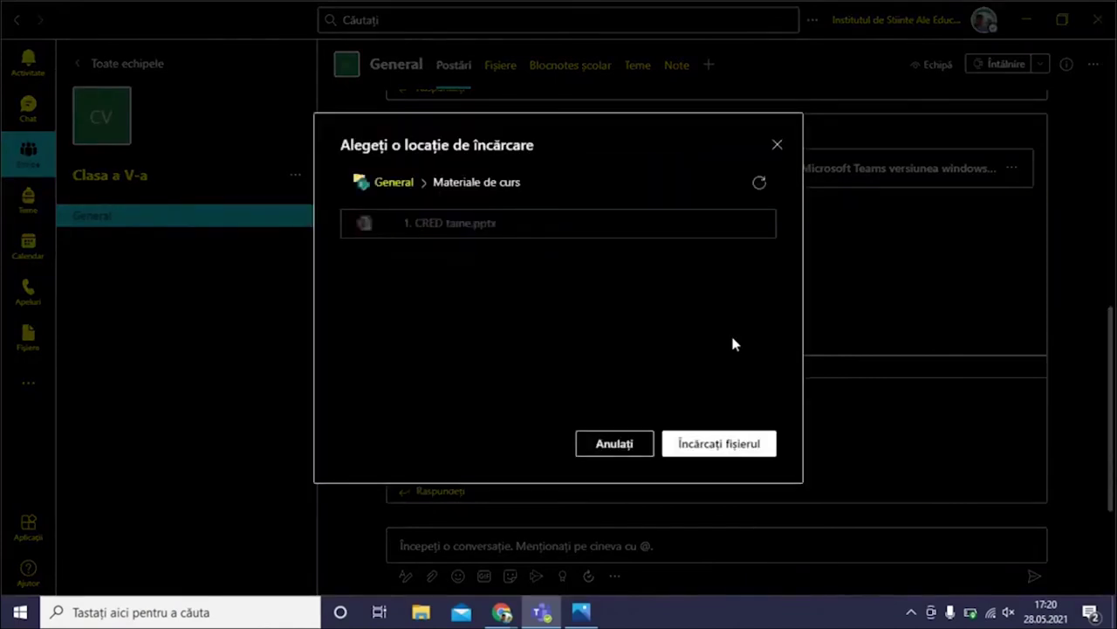
{"action": "left_click", "coordinate": [719, 446]}
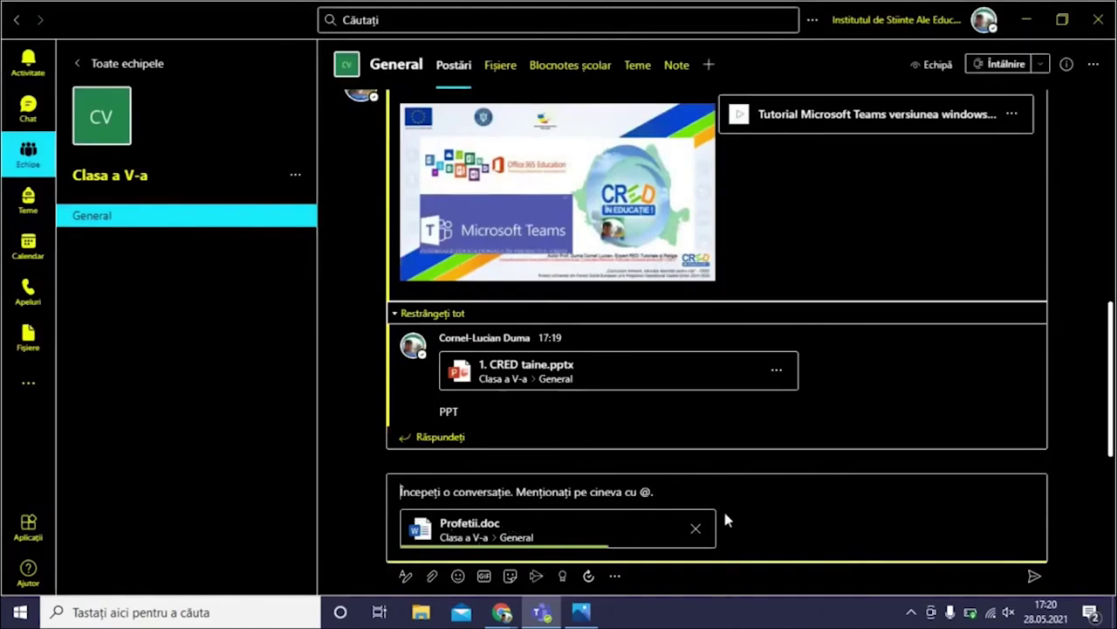
{"action": "left_click", "coordinate": [1030, 576]}
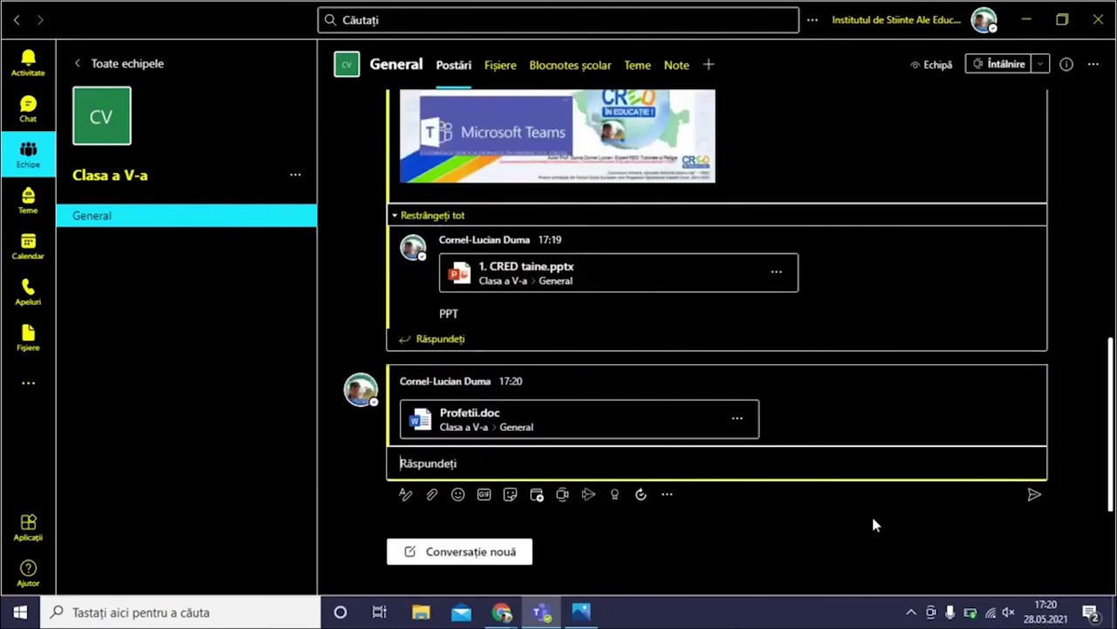
Scroll through the channel posts and open, then close, the messaging apps list
{"action": "scroll", "coordinate": [369, 166], "scroll_direction": "up", "scroll_amount": 5}
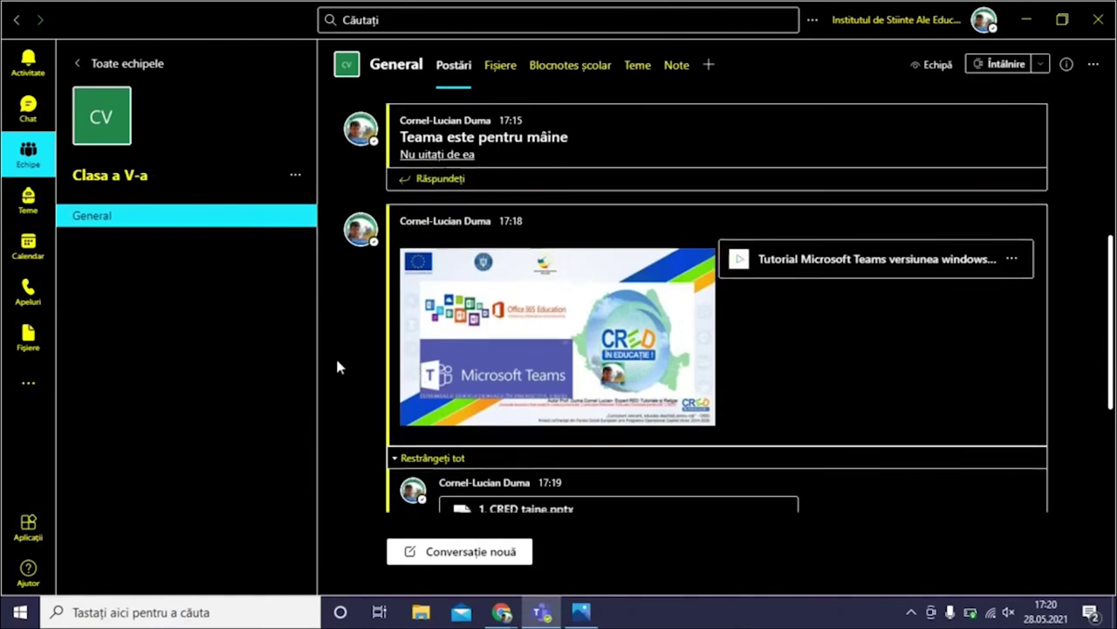
{"action": "scroll", "coordinate": [338, 360], "scroll_direction": "down", "scroll_amount": 2}
{"action": "scroll", "coordinate": [339, 367], "scroll_direction": "down", "scroll_amount": 4}
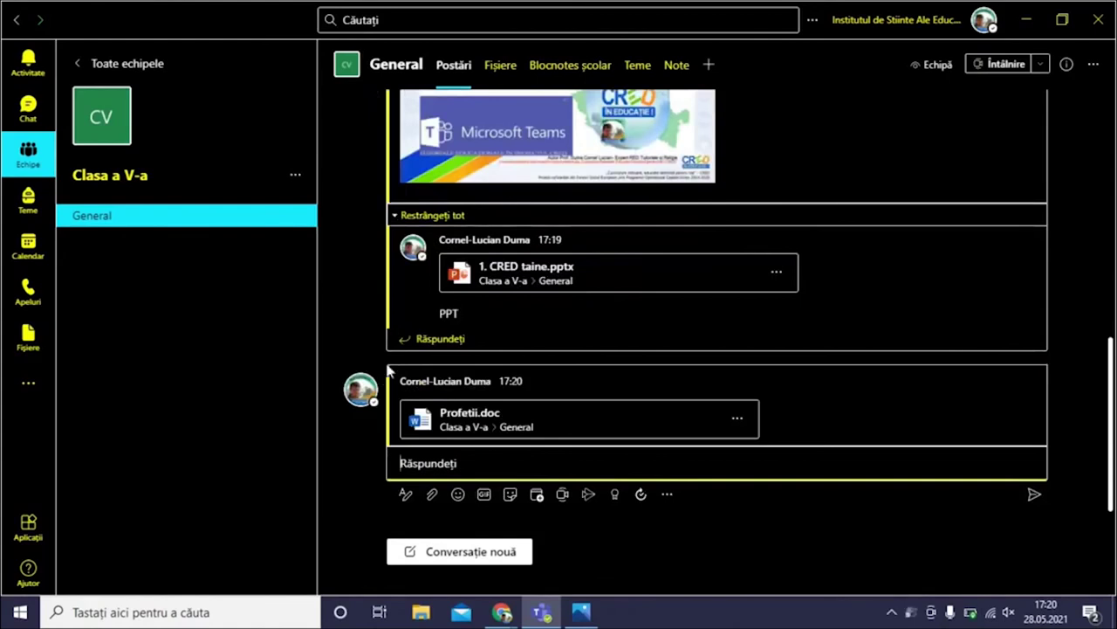
{"action": "scroll", "coordinate": [576, 319], "scroll_direction": "up", "scroll_amount": 6}
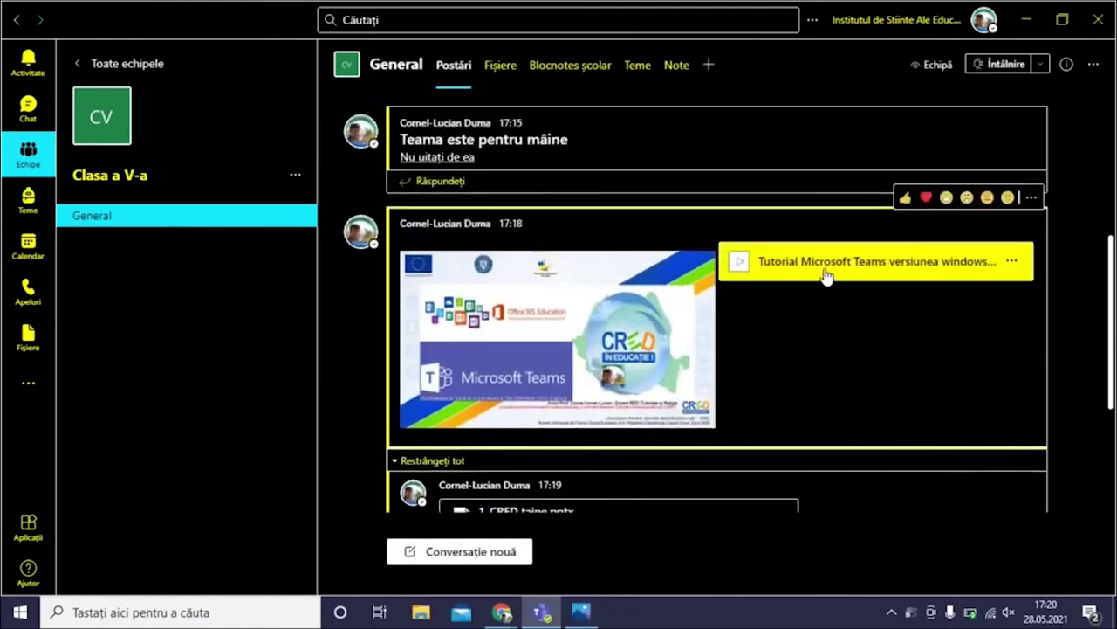
{"action": "scroll", "coordinate": [742, 376], "scroll_direction": "down", "scroll_amount": 2}
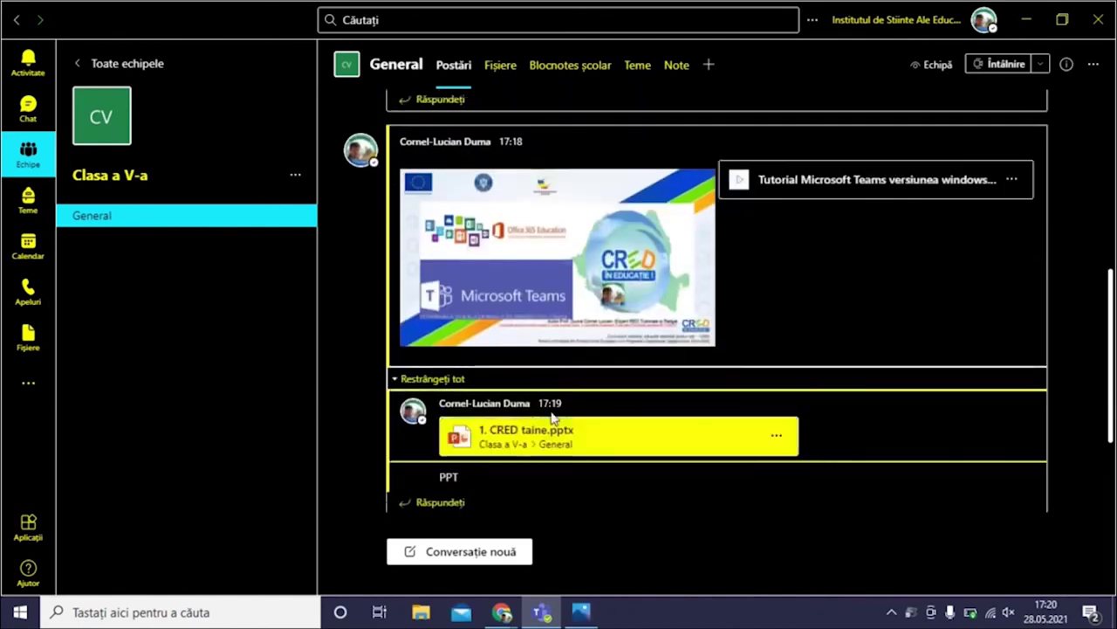
{"action": "scroll", "coordinate": [550, 435], "scroll_direction": "down", "scroll_amount": 2}
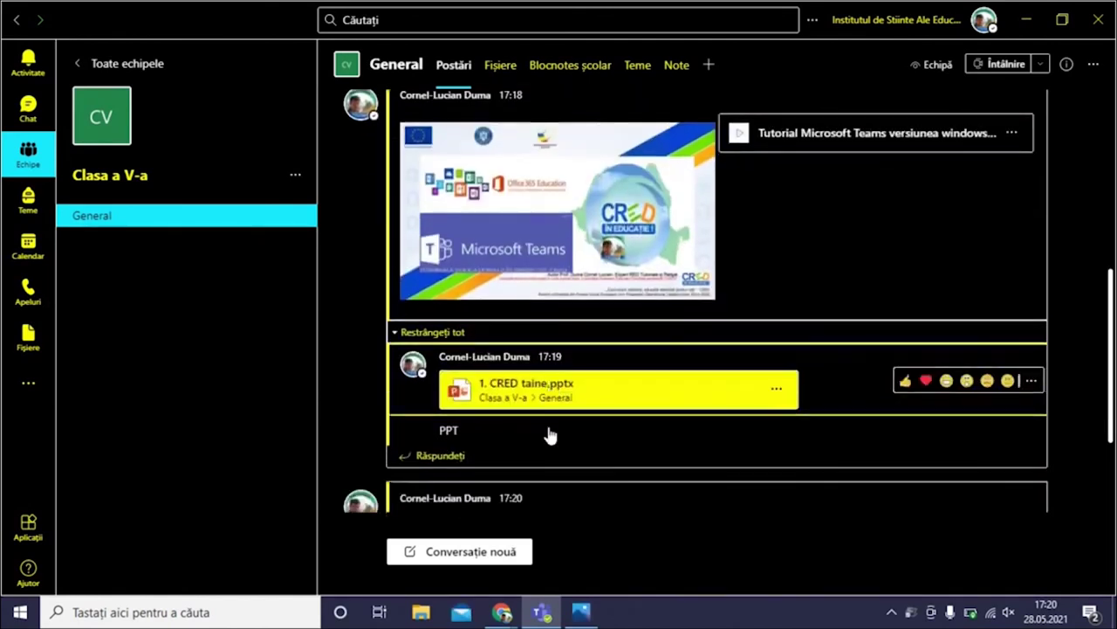
{"action": "scroll", "coordinate": [550, 435], "scroll_direction": "down", "scroll_amount": 3}
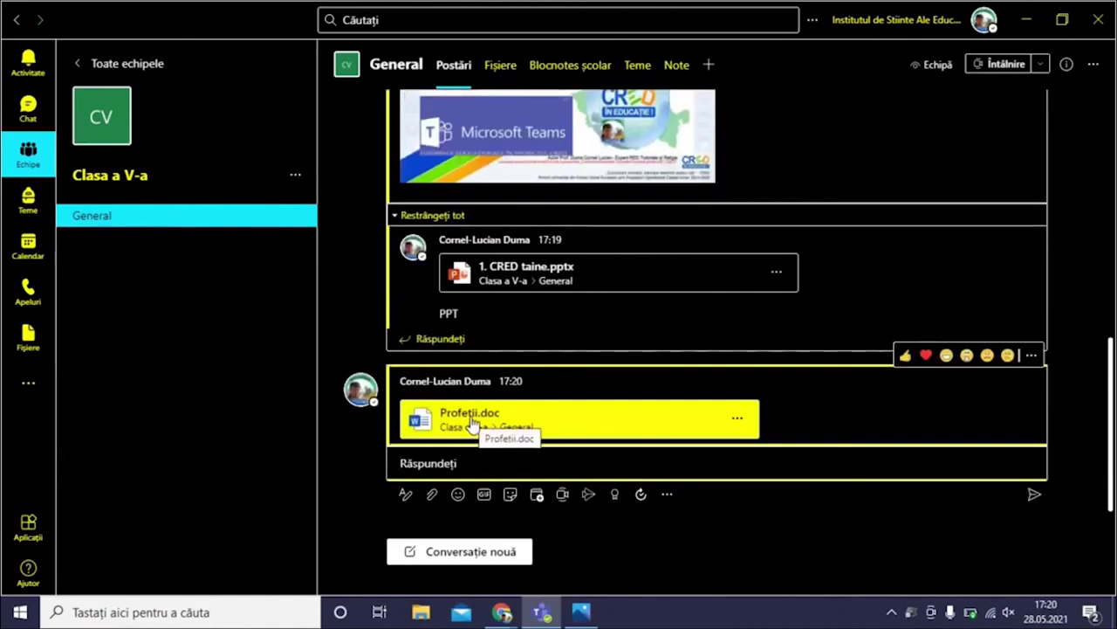
{"action": "left_click", "coordinate": [667, 496]}
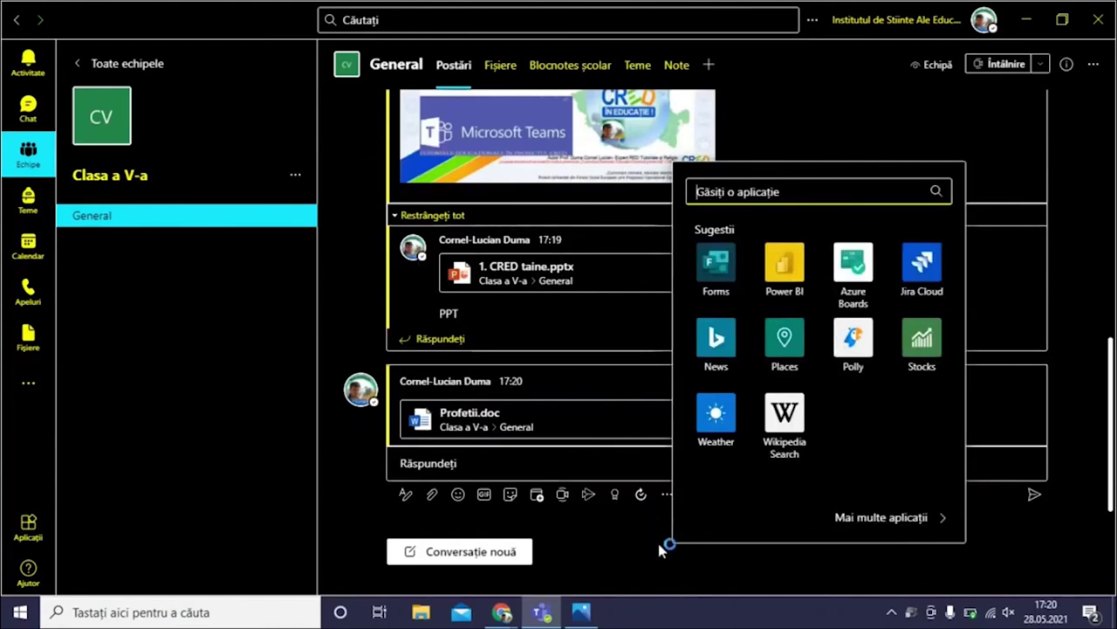
{"action": "left_click", "coordinate": [667, 496]}
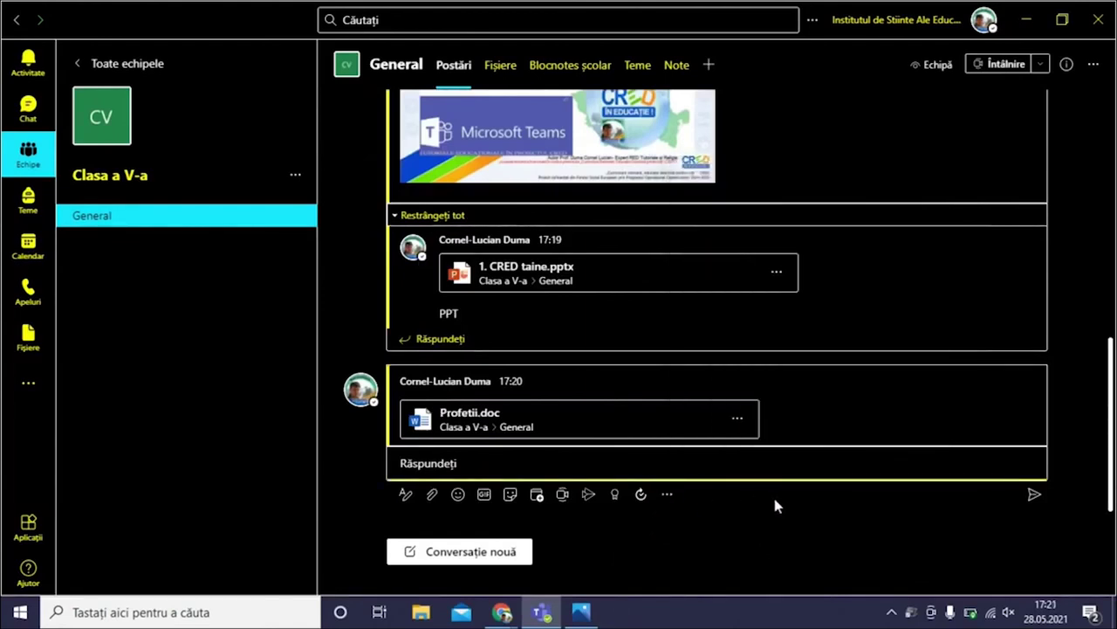
Go to the General channel's files and open the Materiale de curs folder
{"action": "scroll", "coordinate": [789, 493], "scroll_direction": "up", "scroll_amount": 10}
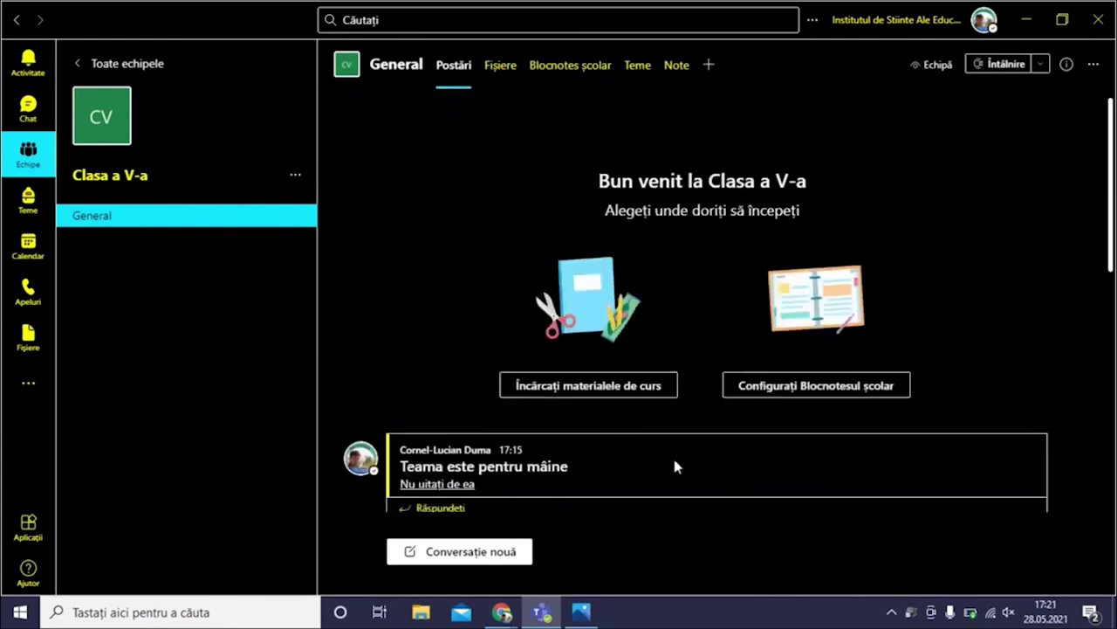
{"action": "left_click", "coordinate": [505, 77]}
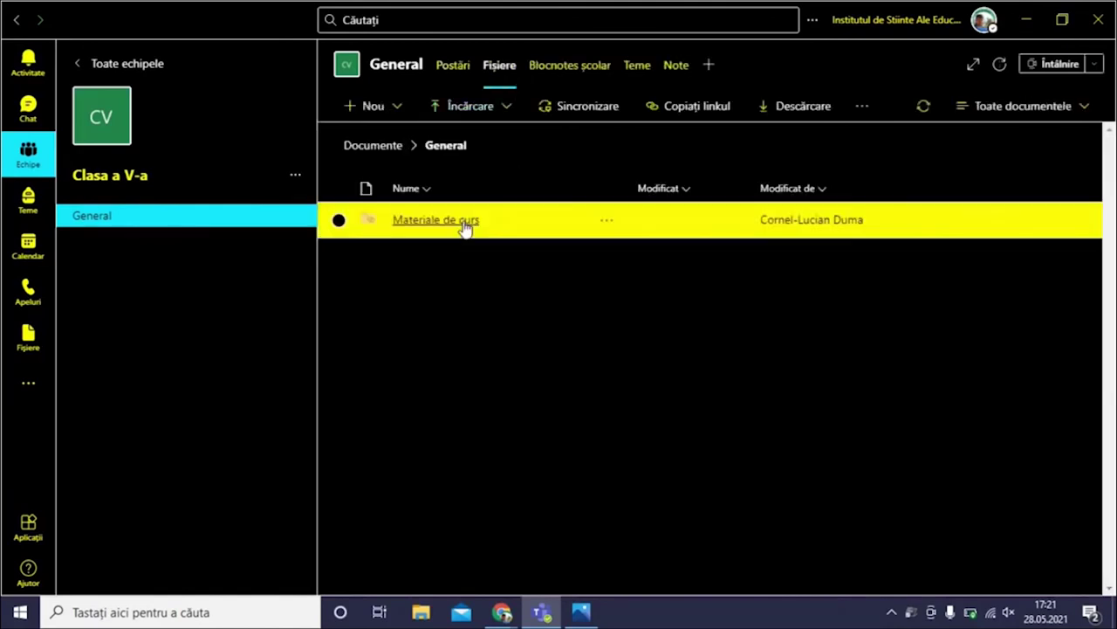
{"action": "left_click", "coordinate": [465, 225]}
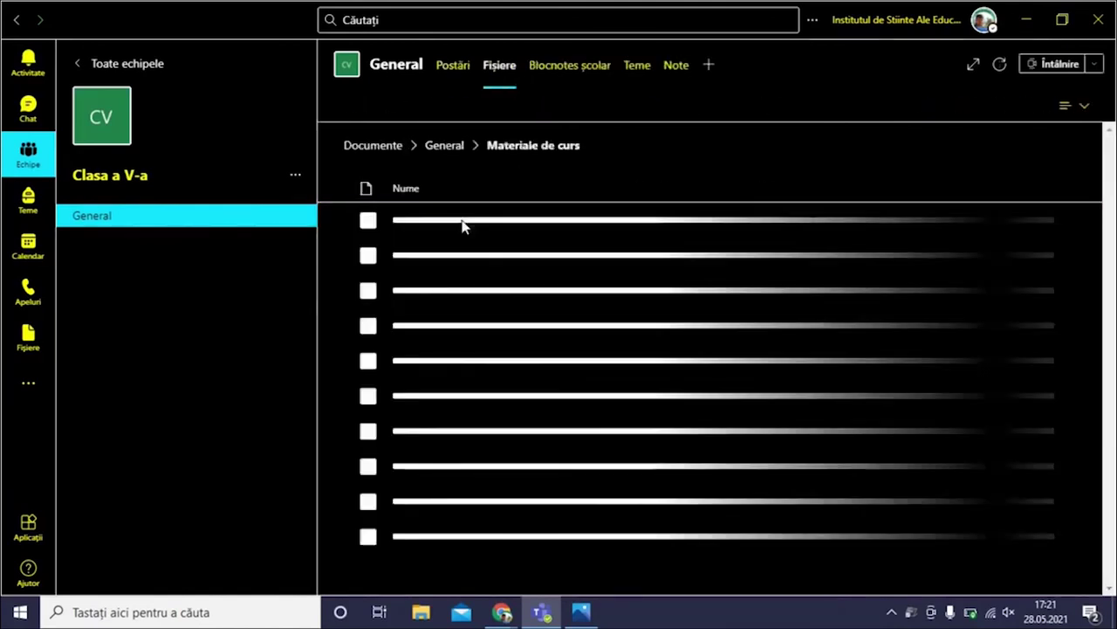